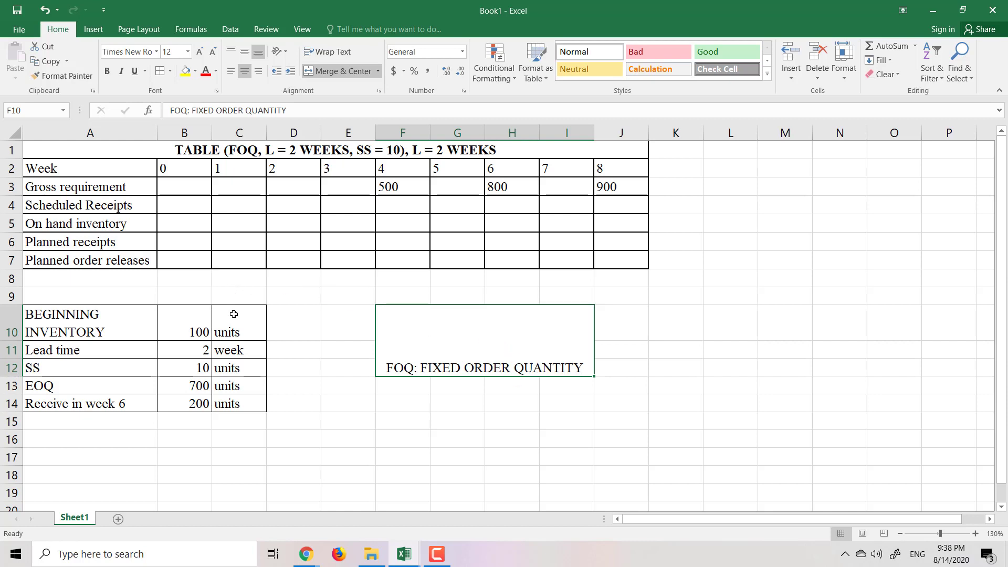
Step: Review the beginning inventory and lead time rows of the parameter table below the planning table
left_click(323, 345)
left_click(650, 345)
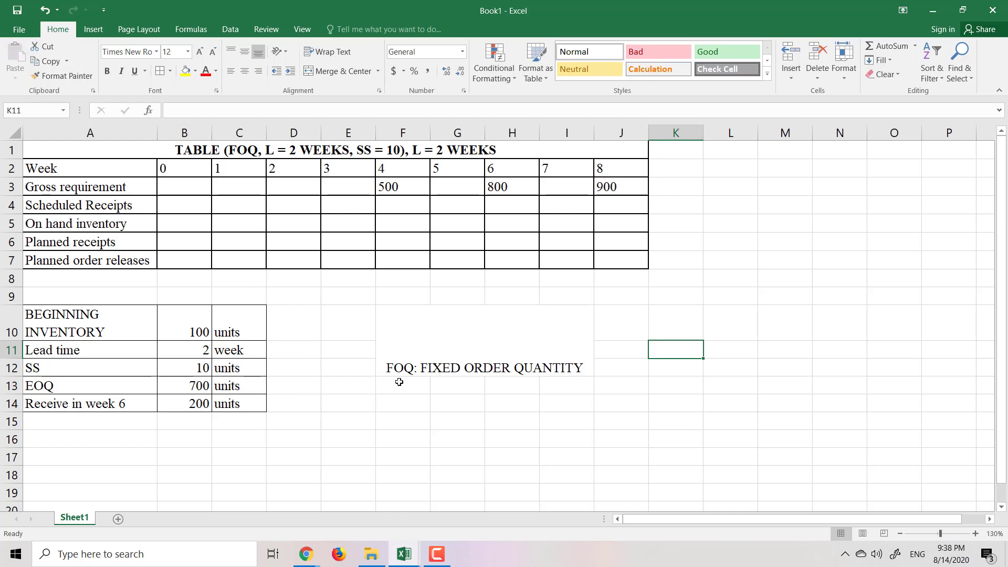
left_click(129, 329)
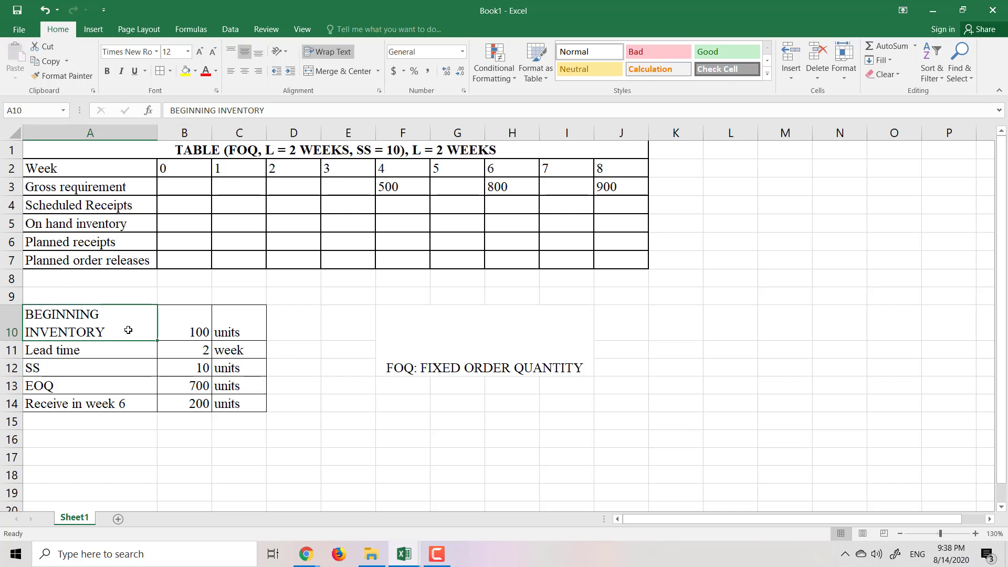
left_click(182, 329)
left_click(244, 330)
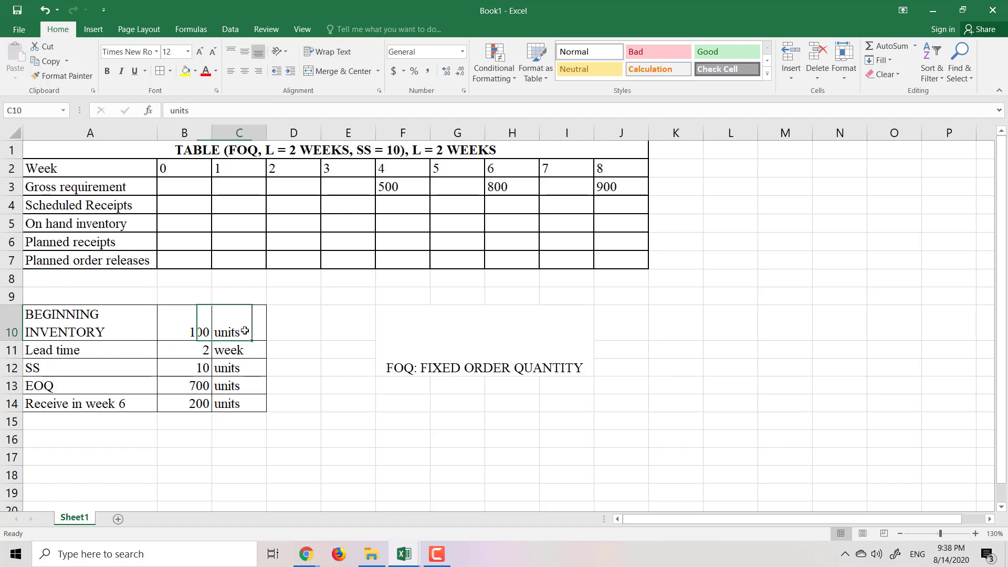
left_click(142, 352)
left_click(198, 352)
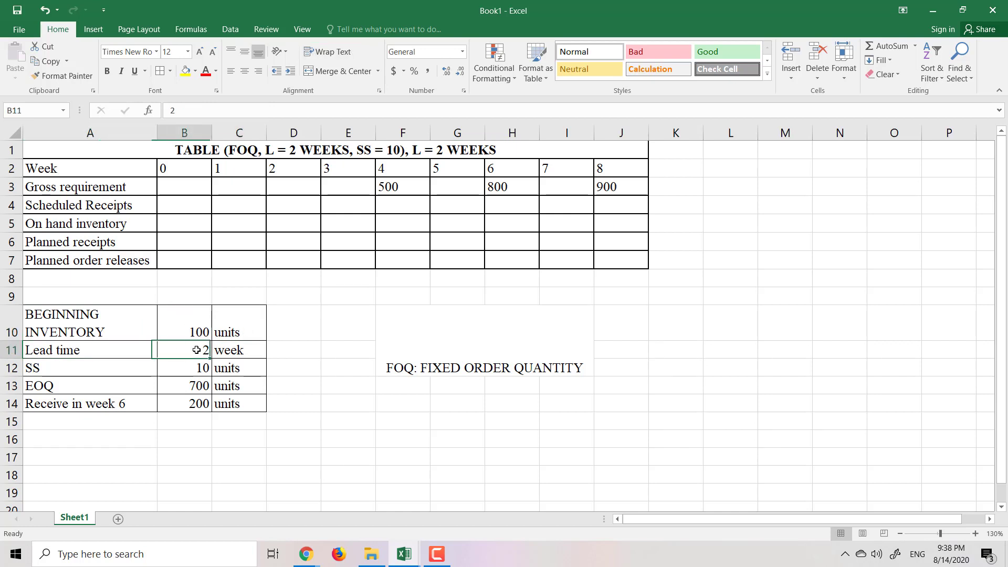
Step: Correct the lead time's unit in C11 to "weeks"
left_click(233, 350)
double_click(243, 351)
type("S")
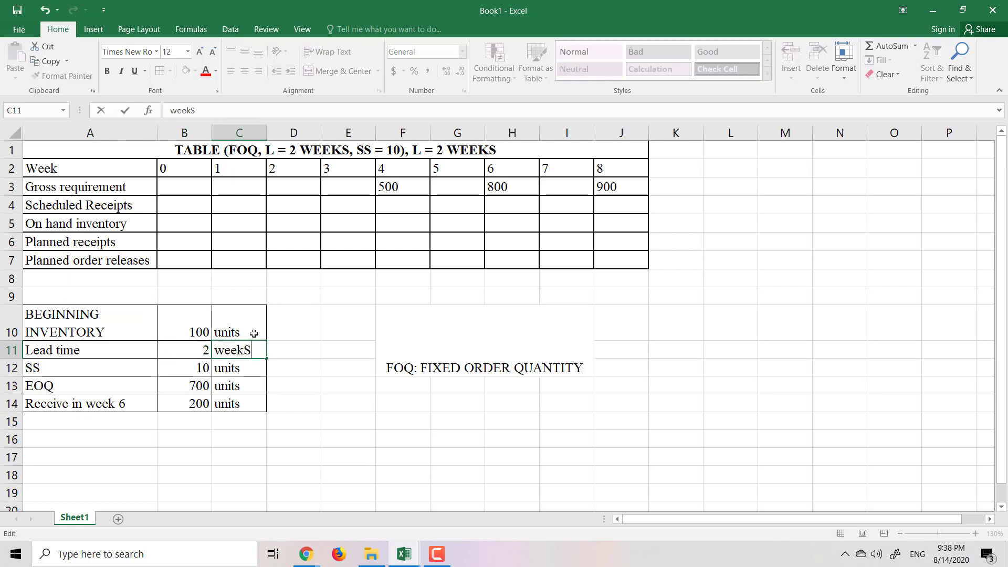
key("BackSpace")
type("S")
key("BackSpace")
type("s")
left_click(247, 370)
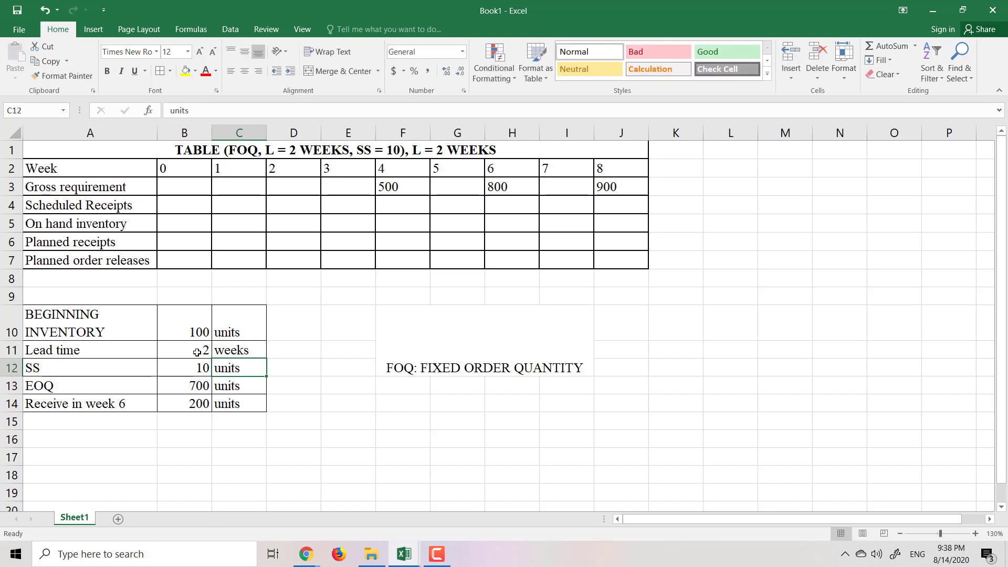
Step: Examine the SS and EOQ rows of the parameter table, including their quantities and units
left_click(162, 367)
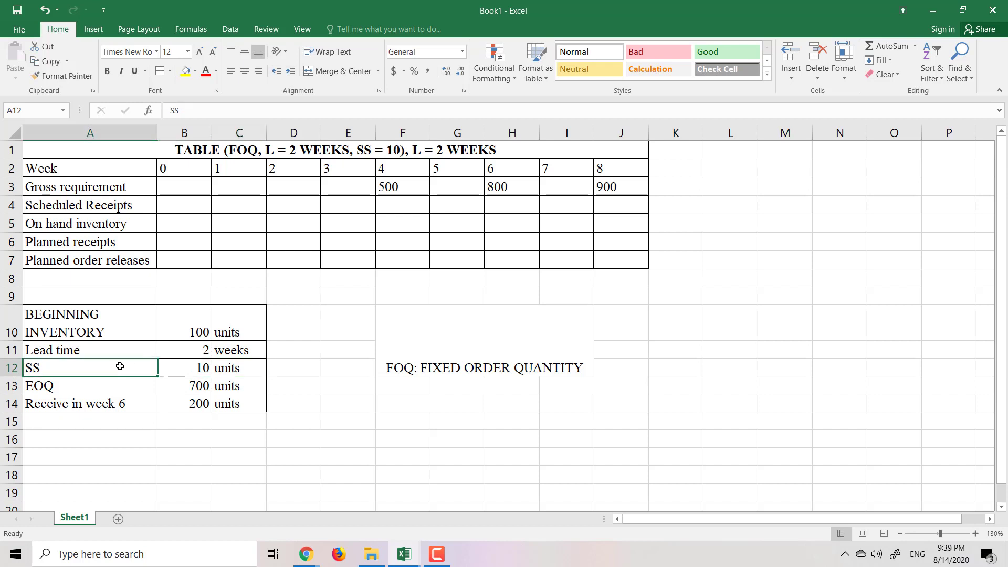
left_click(228, 368)
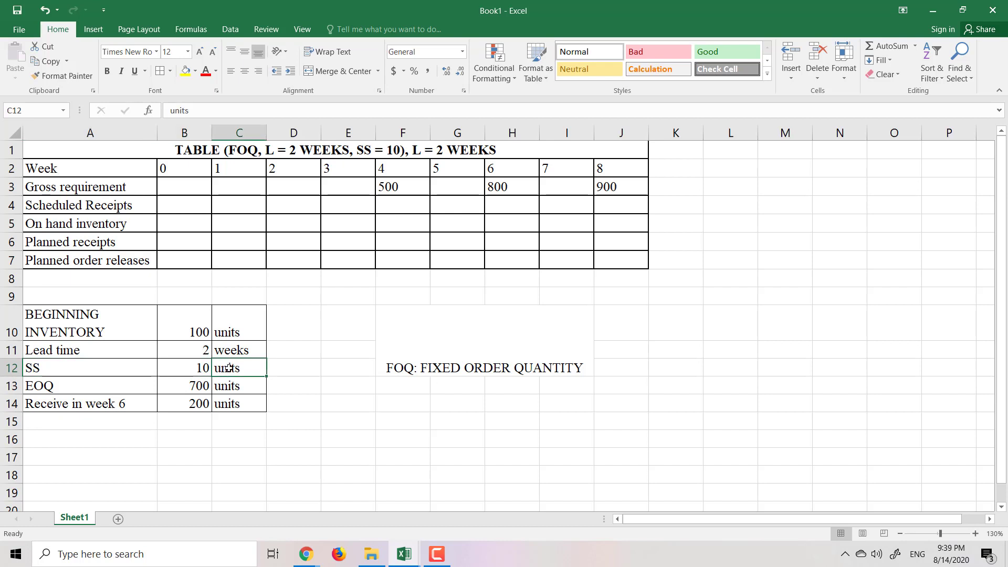
left_click(88, 384)
left_click_drag(85, 383, 233, 387)
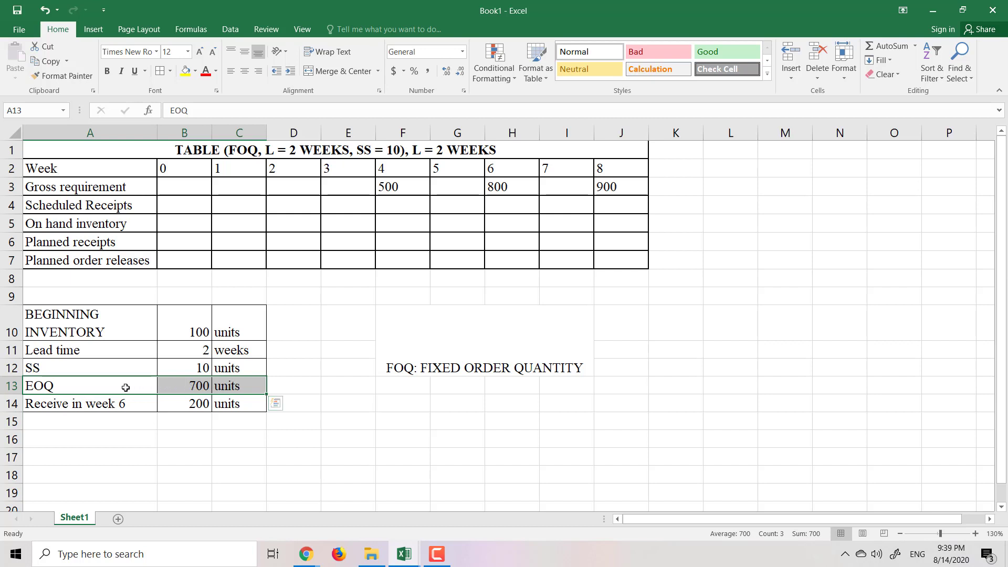
double_click(60, 386)
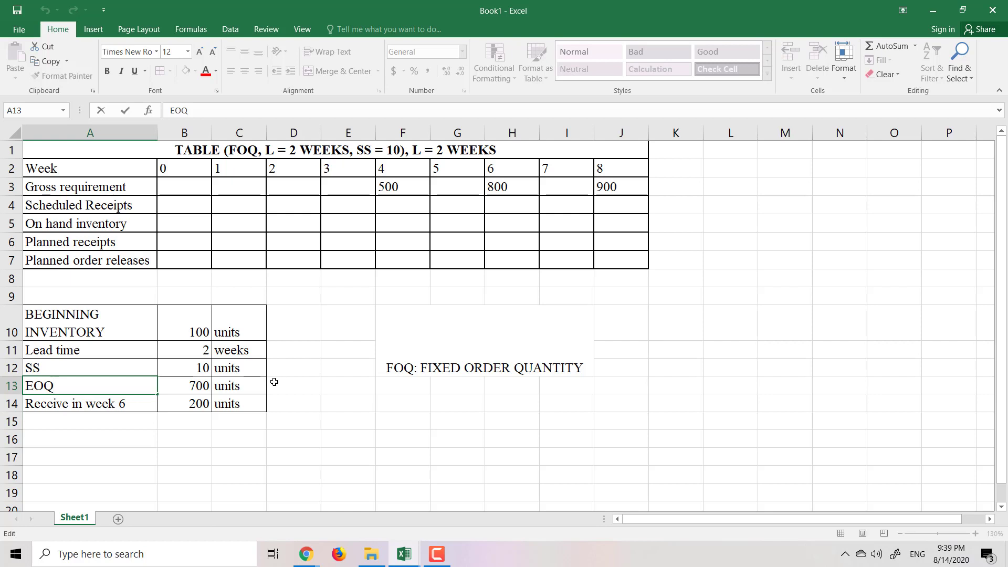
left_click(201, 383)
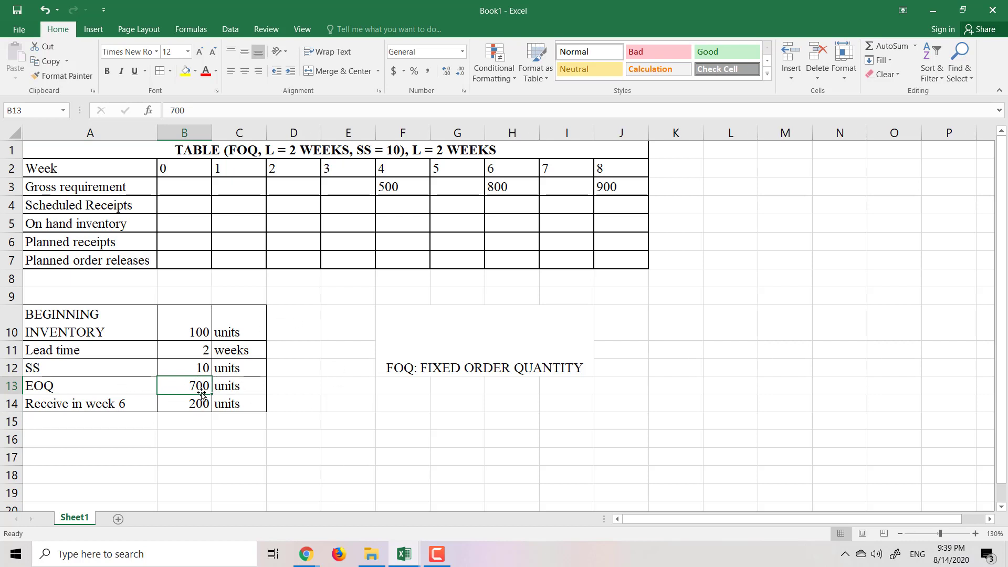
left_click(62, 372)
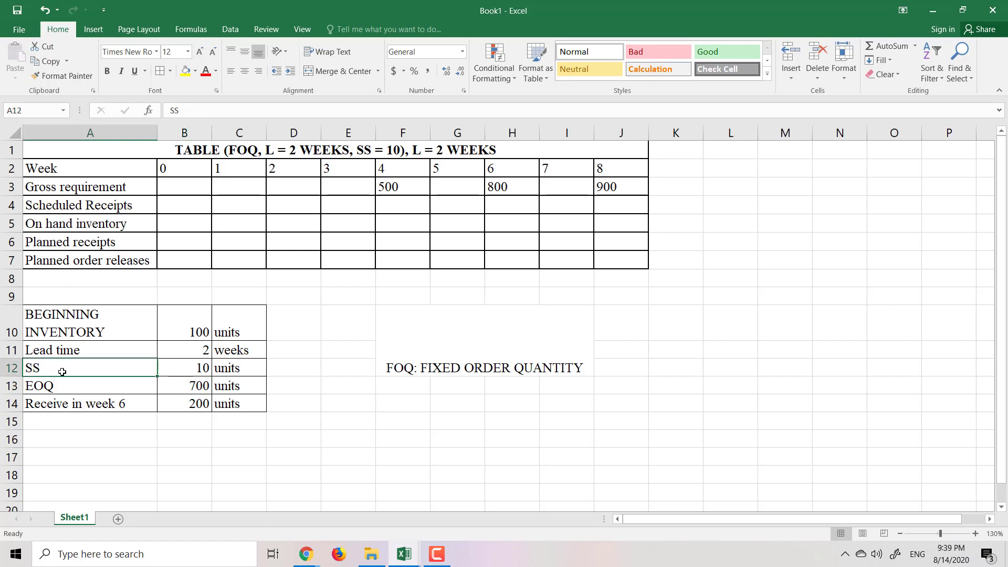
left_click(181, 368)
left_click(226, 369)
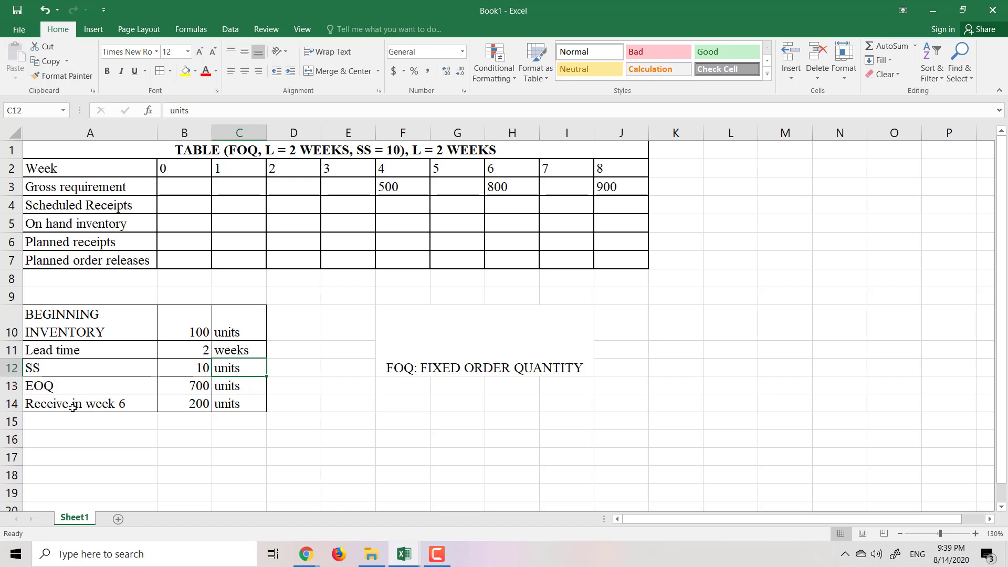
Step: Compare the "Receive in week 6" parameter with the Scheduled Receipts row, and check the planning table's title and week 8 gross requirement
left_click(45, 207)
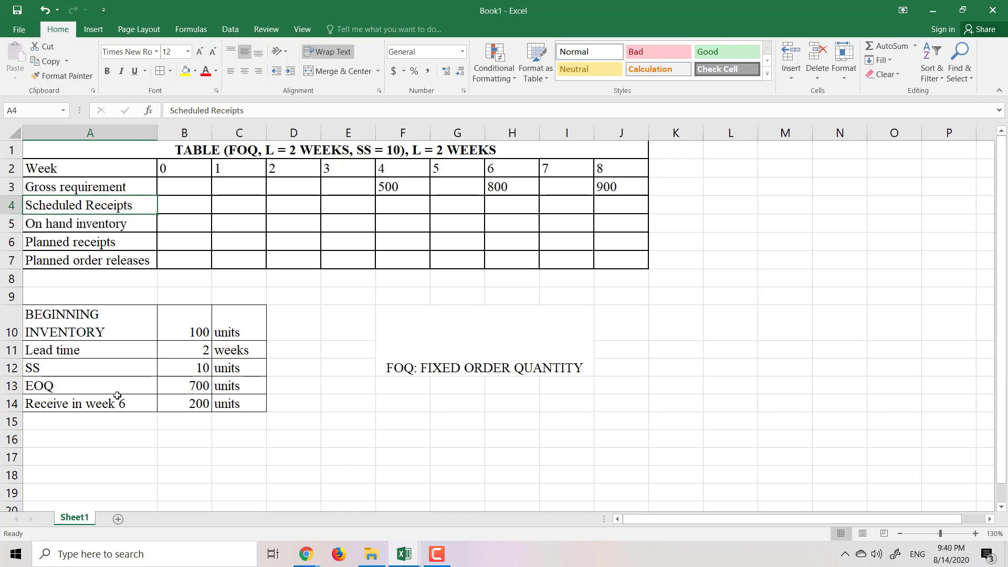
left_click(54, 406)
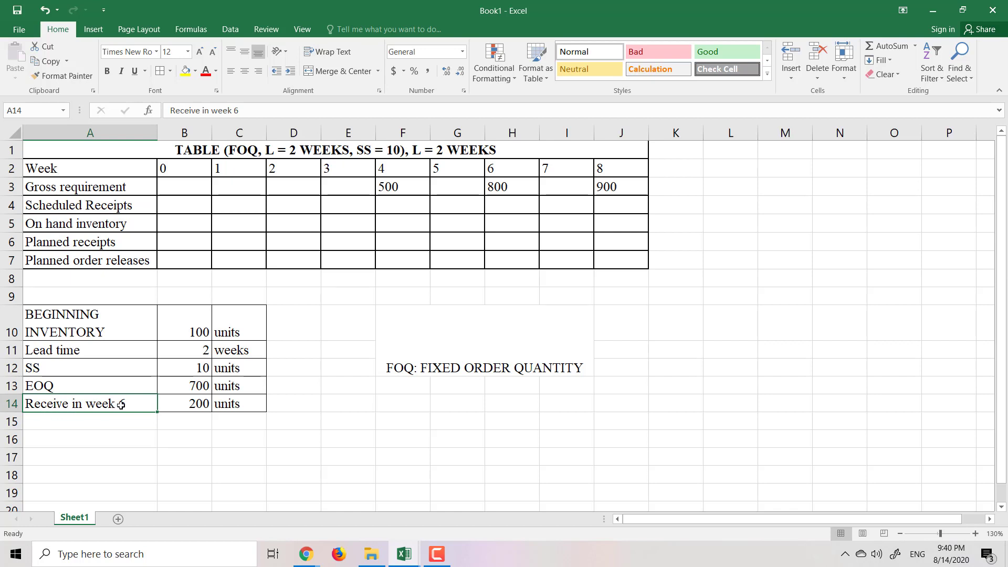
left_click(181, 406)
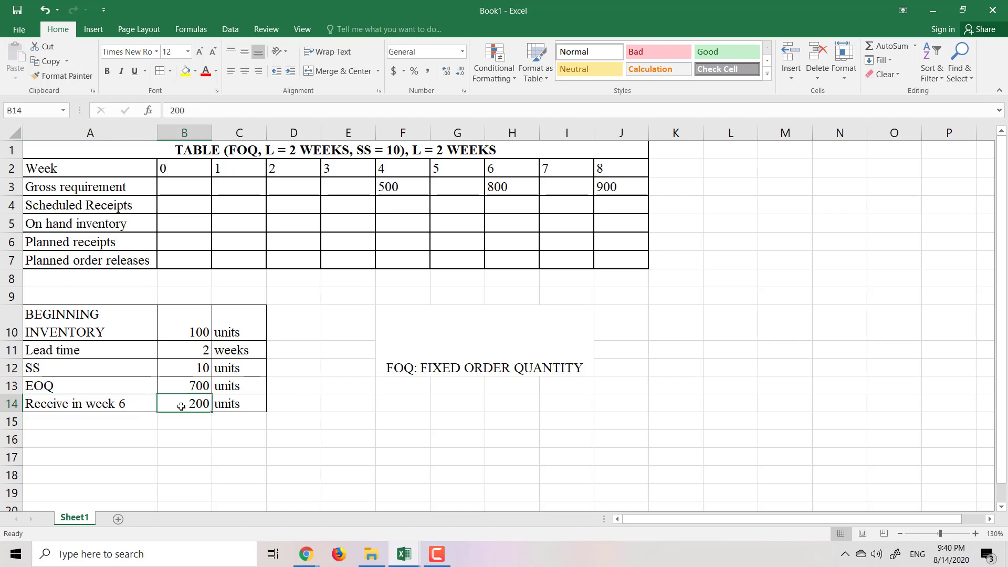
left_click(225, 405)
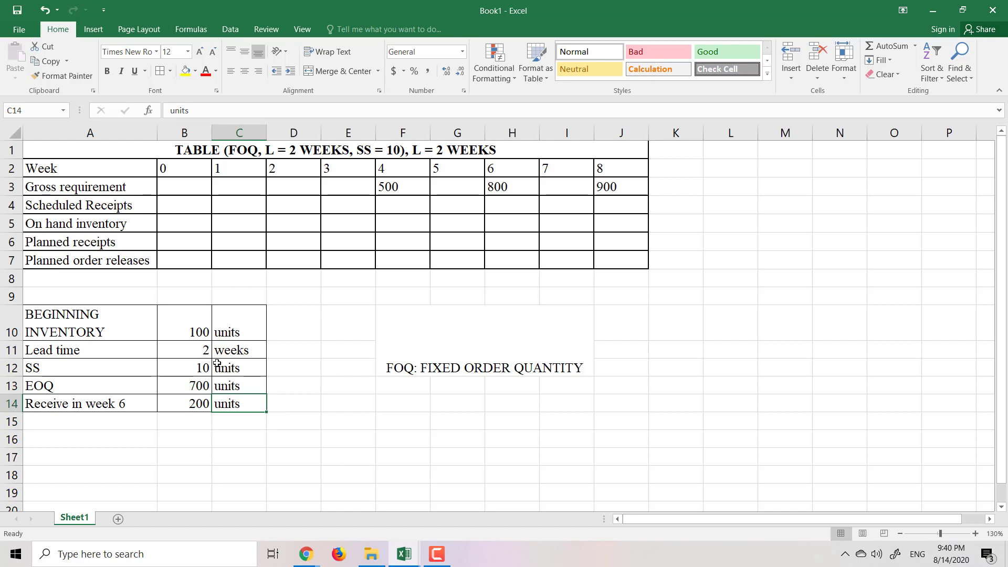
left_click(199, 405)
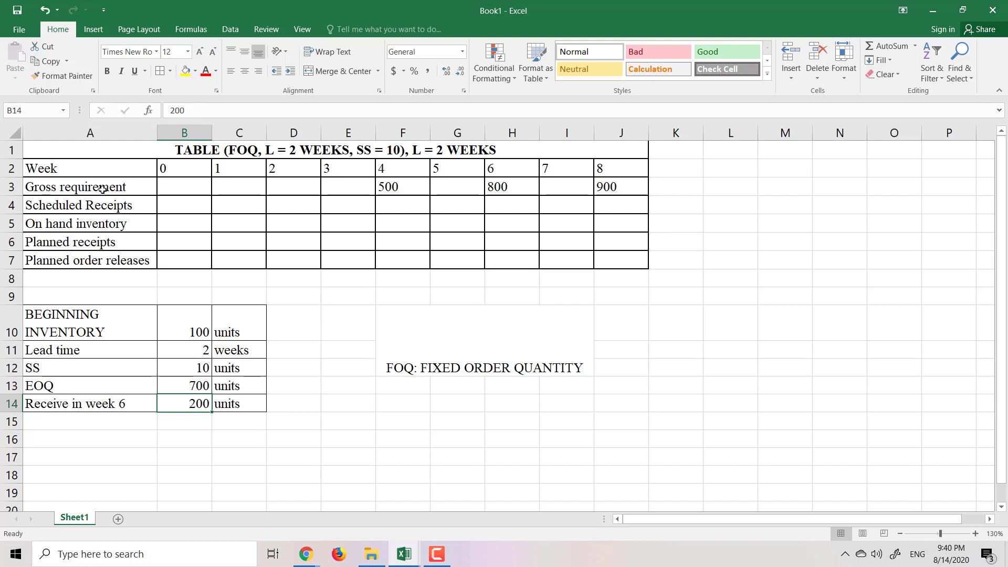
left_click(176, 150)
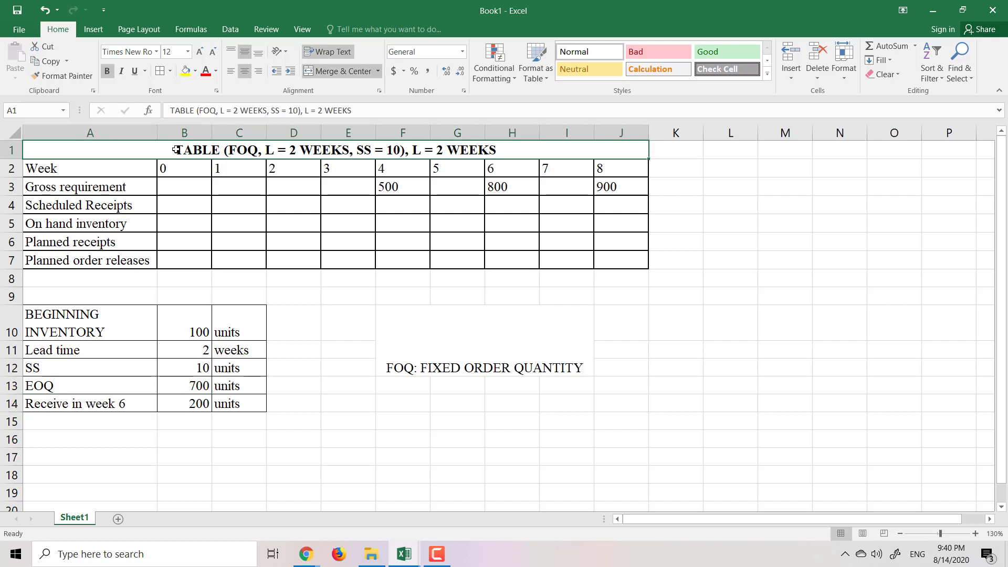
left_click(606, 189)
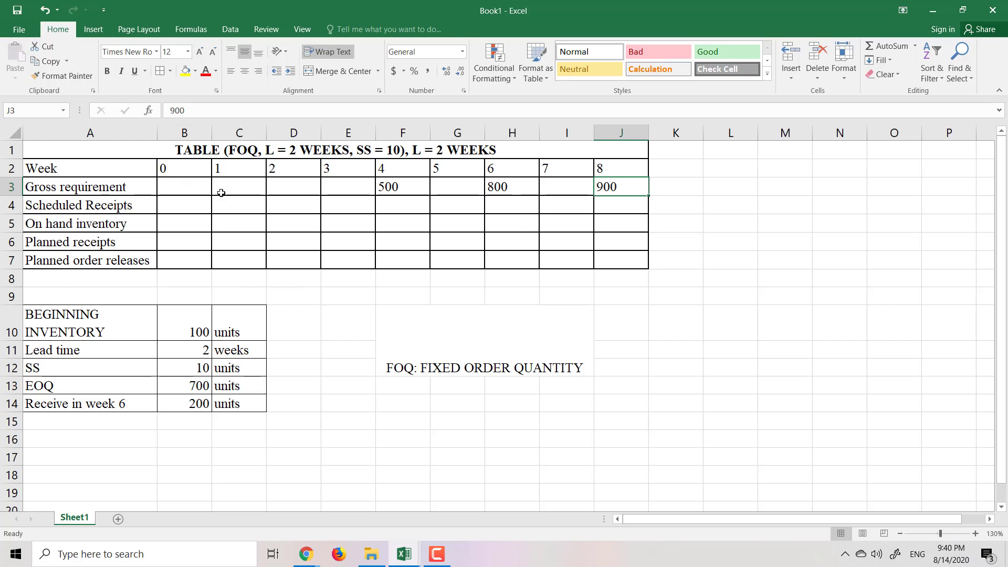
Step: Merge and center cells L2:L7 beside the planning table and enter "MRP" in the merged cell
left_click_drag(736, 167, 732, 259)
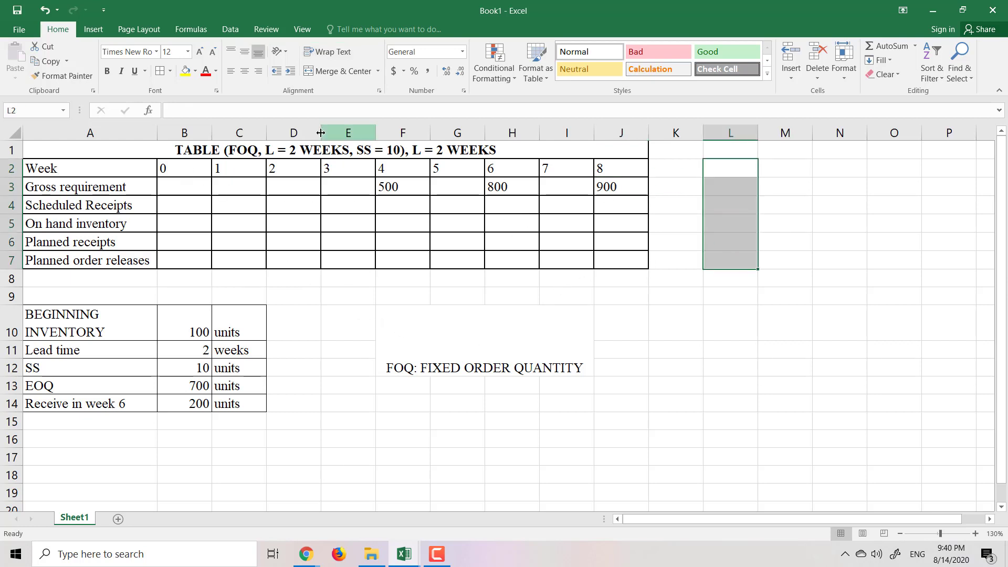
left_click(308, 72)
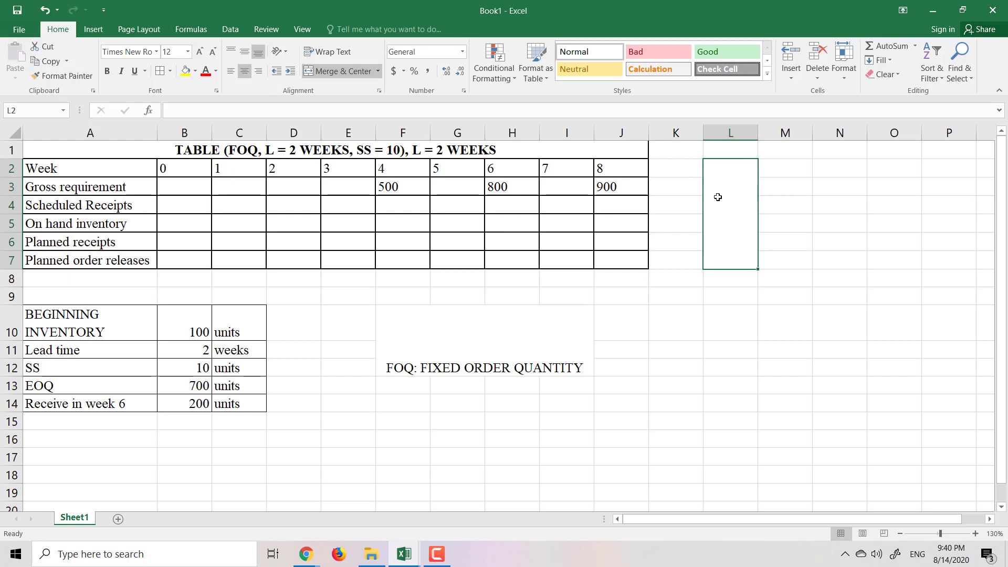
type("MRP")
key("Return")
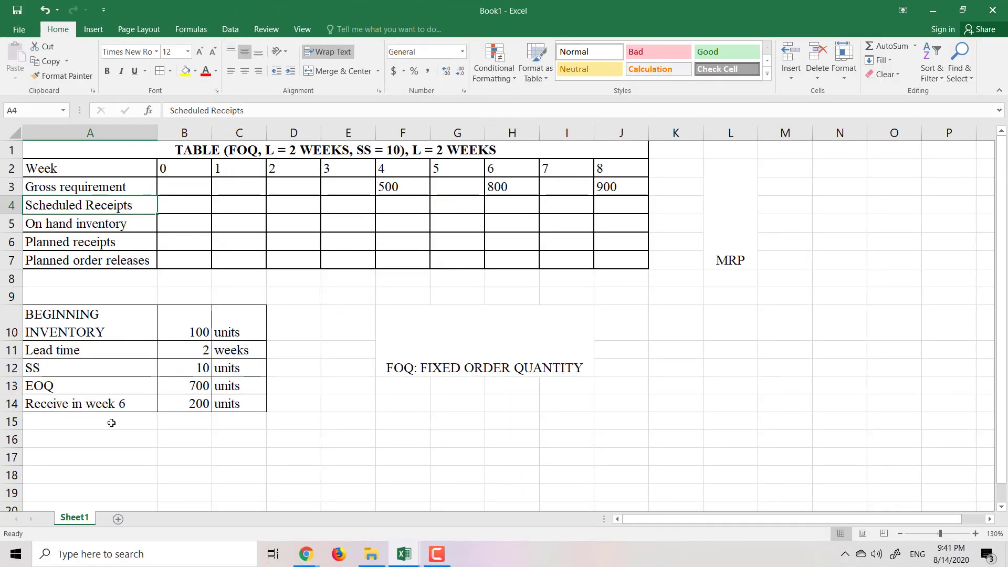
Step: Fill the "Receive in week 6" row A14:C14 with yellow and enter 200 as the week 6 scheduled receipts
left_click_drag(96, 405, 231, 403)
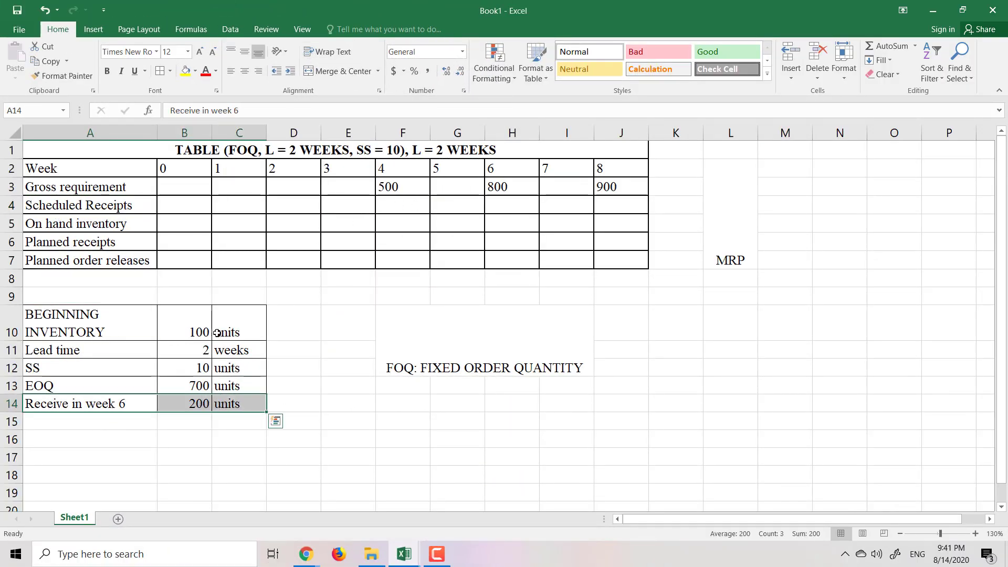
left_click(185, 71)
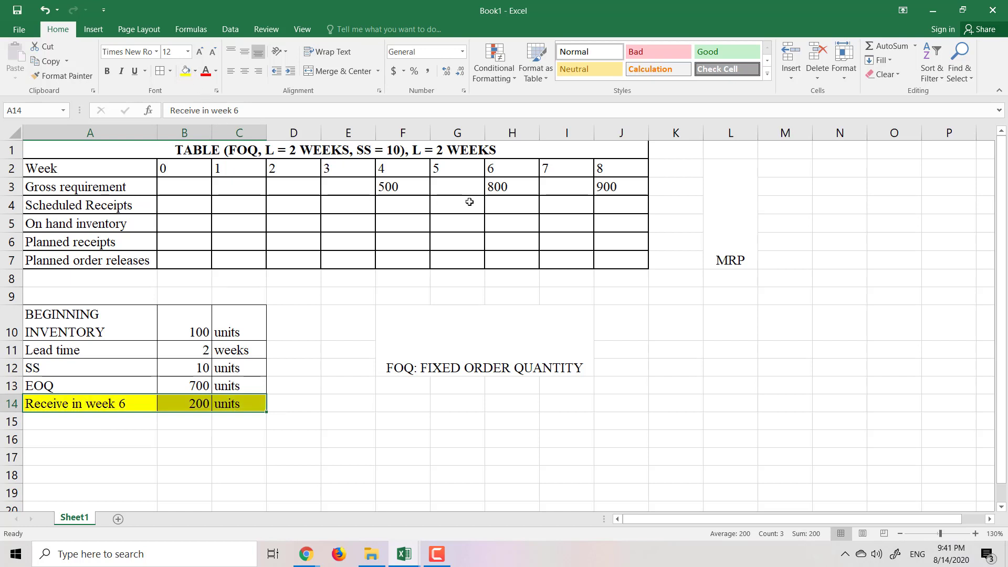
left_click(506, 206)
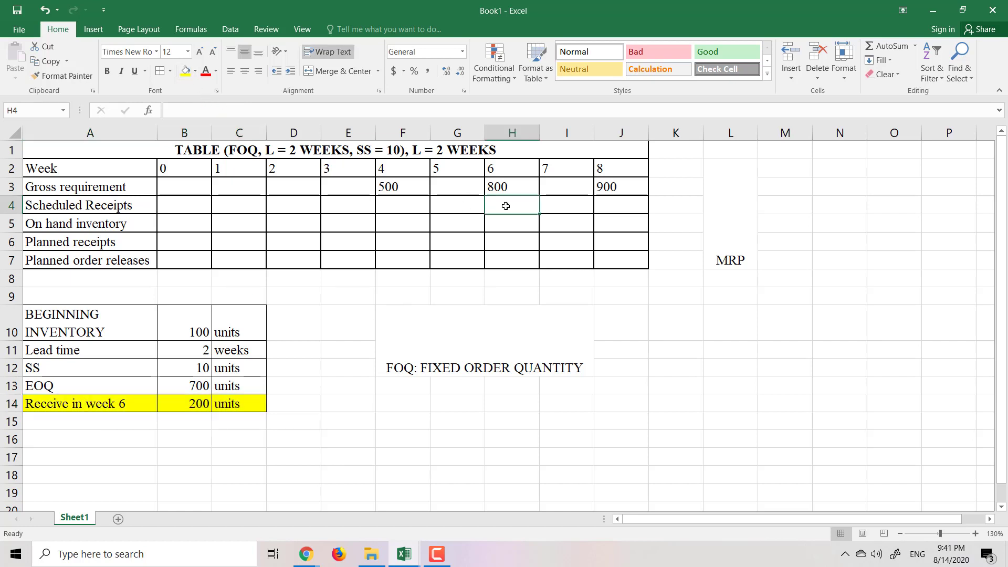
type("200")
key("Return")
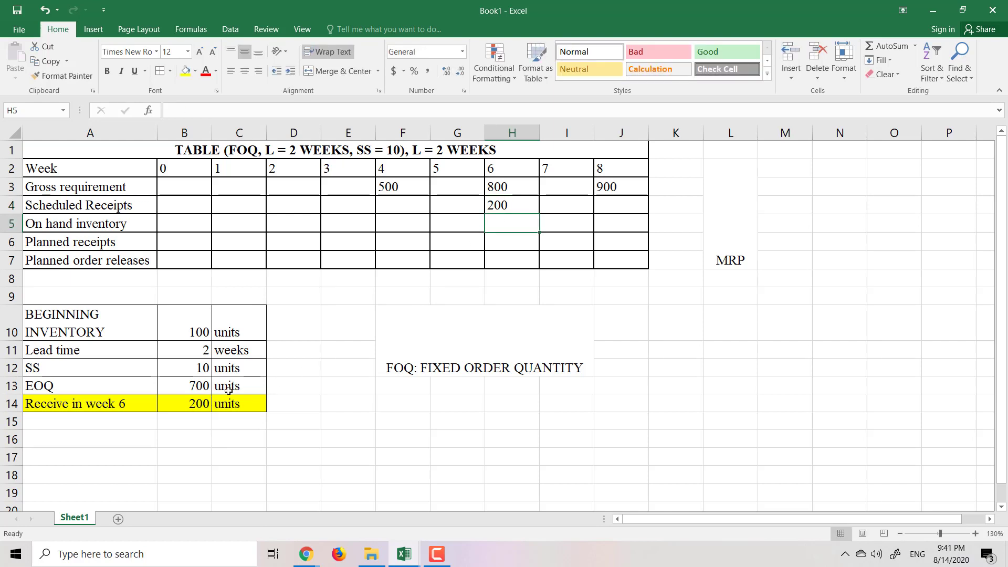
Step: Fill the beginning inventory row A10:C10 with yellow and enter 100 as the on-hand inventory for weeks 0 through 3
left_click_drag(84, 328, 236, 319)
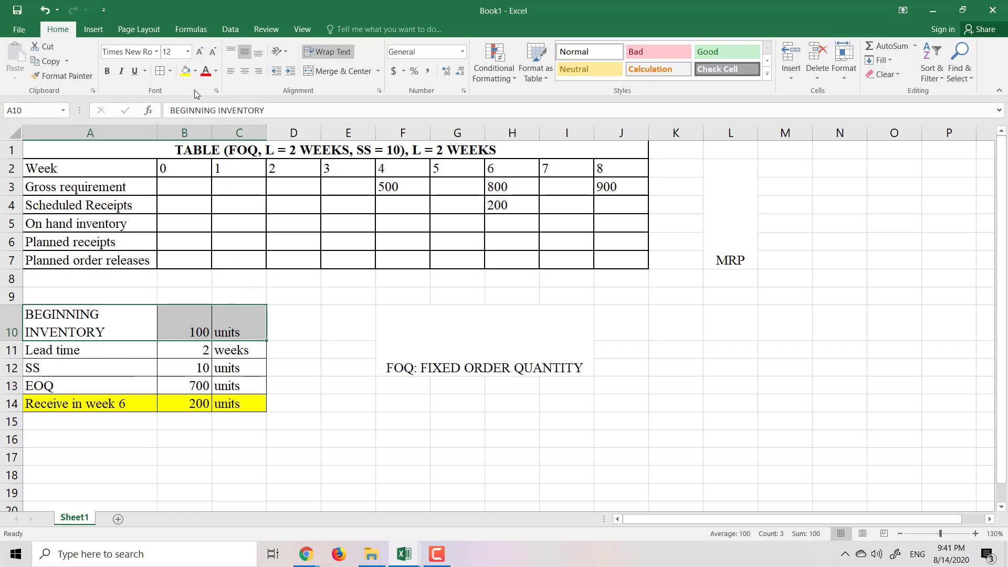
left_click(185, 71)
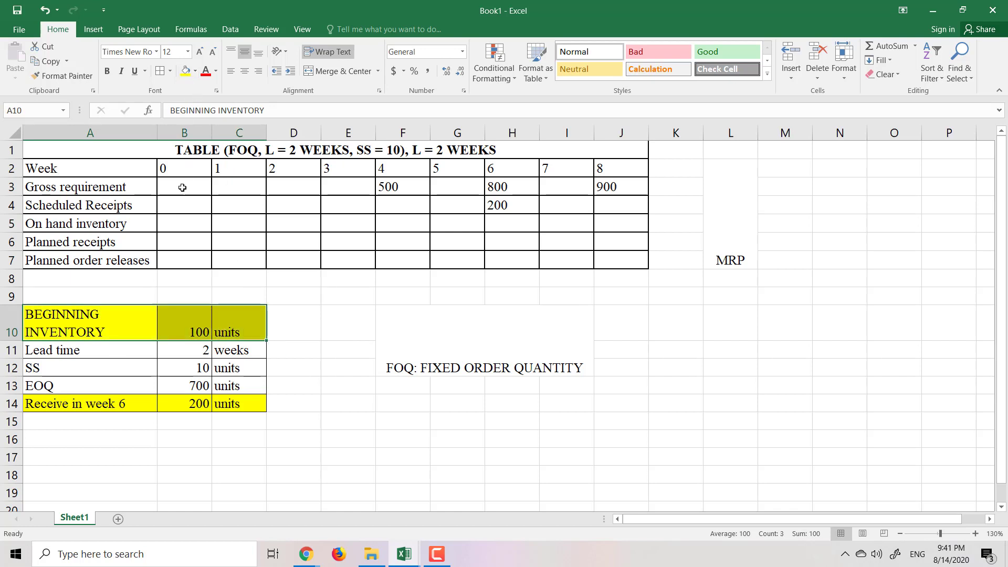
left_click(177, 222)
type("100")
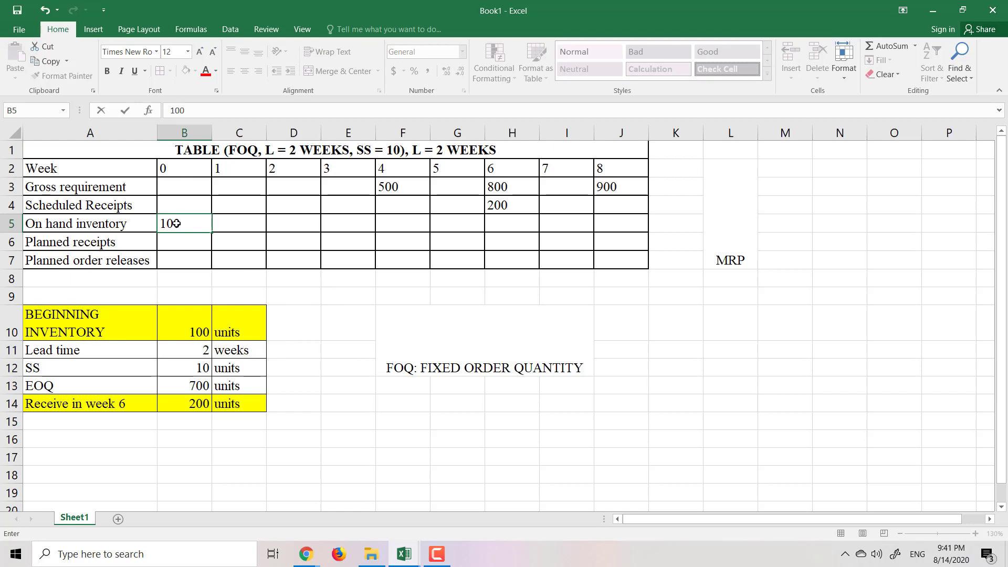
key("Tab")
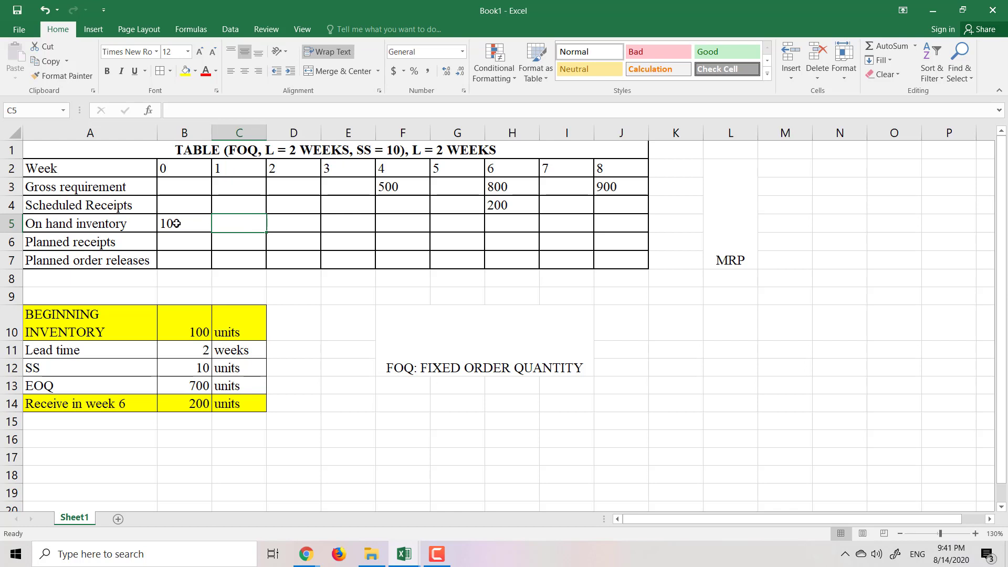
left_click(177, 223)
left_click_drag(213, 234, 355, 225)
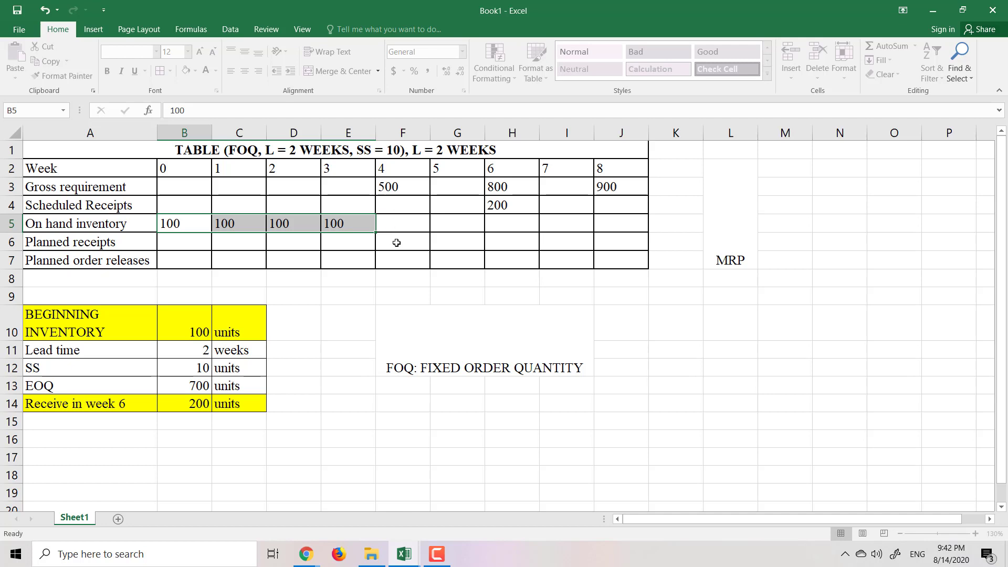
key("alt+Tab")
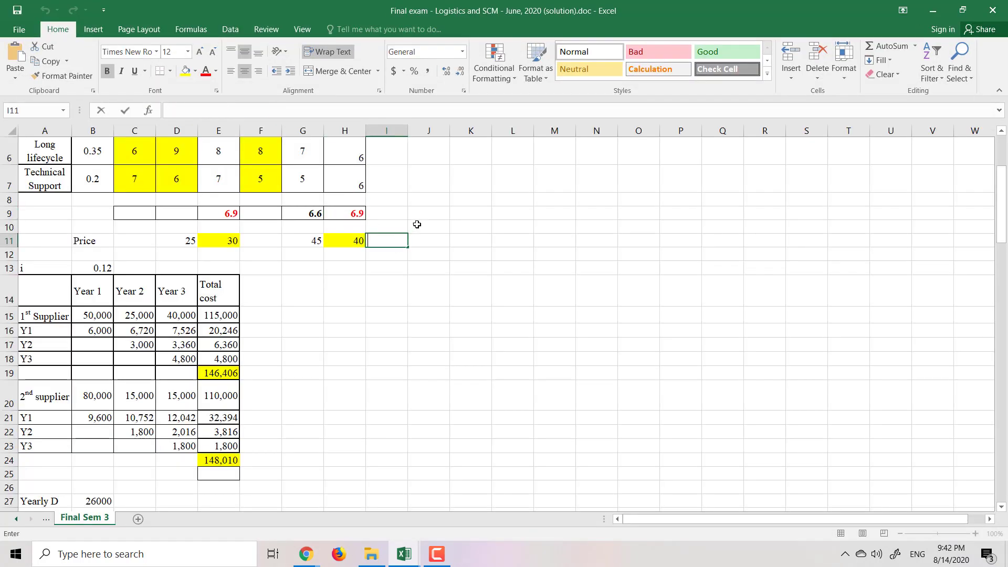
left_click(932, 11)
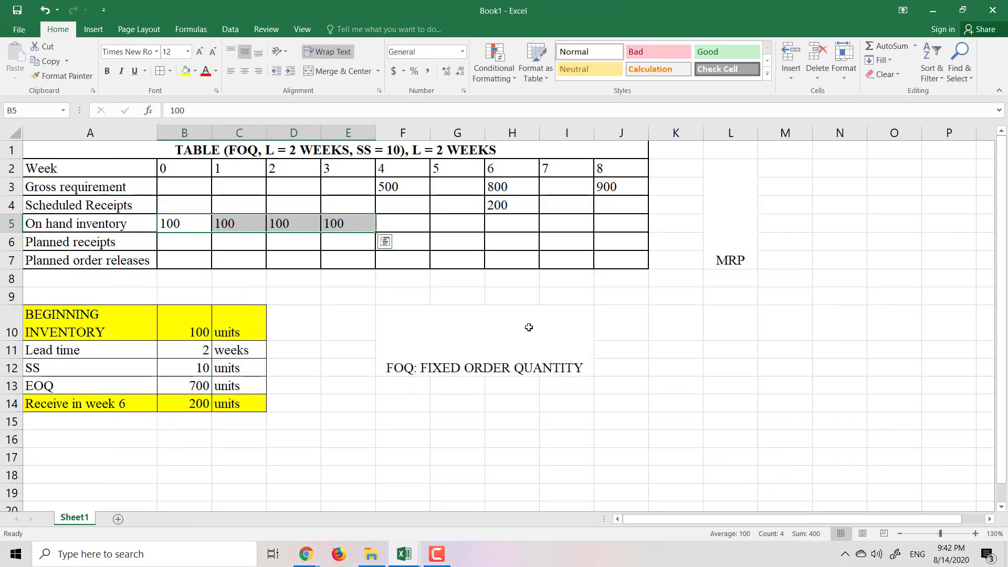
Step: Enter the fixed order quantity of 700 as the week 4 planned receipts in F6
left_click(415, 244)
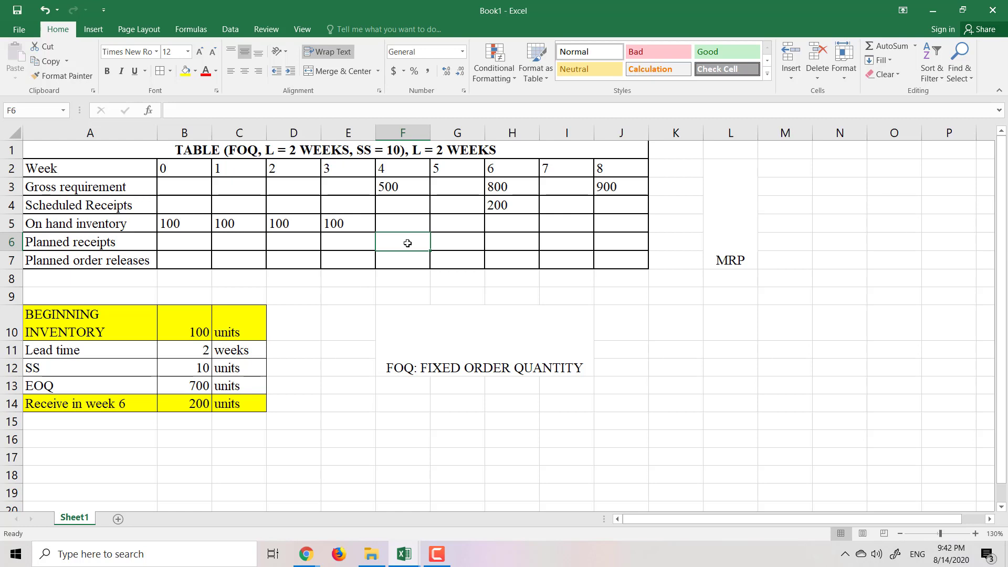
type("700")
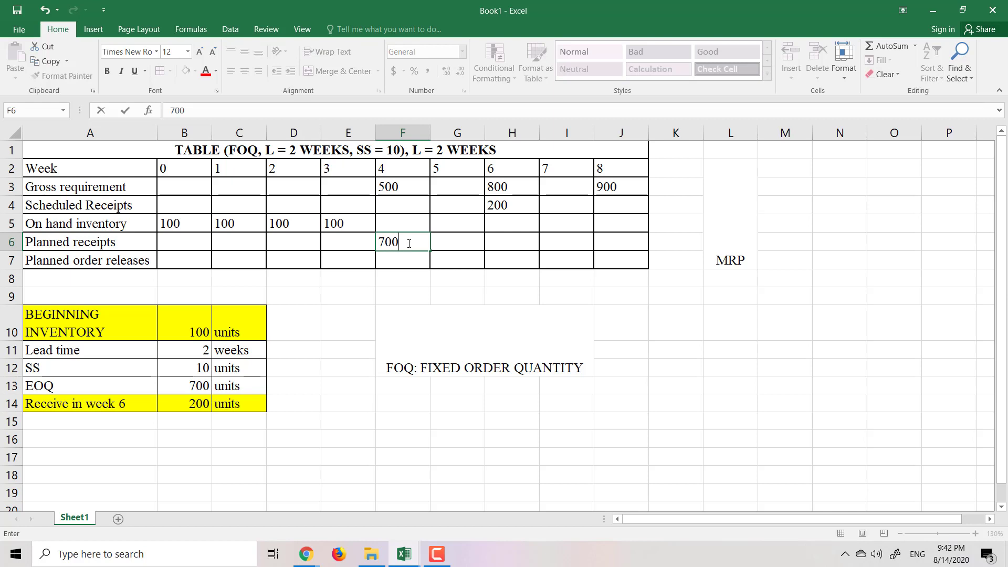
left_click(407, 257)
left_click(405, 244)
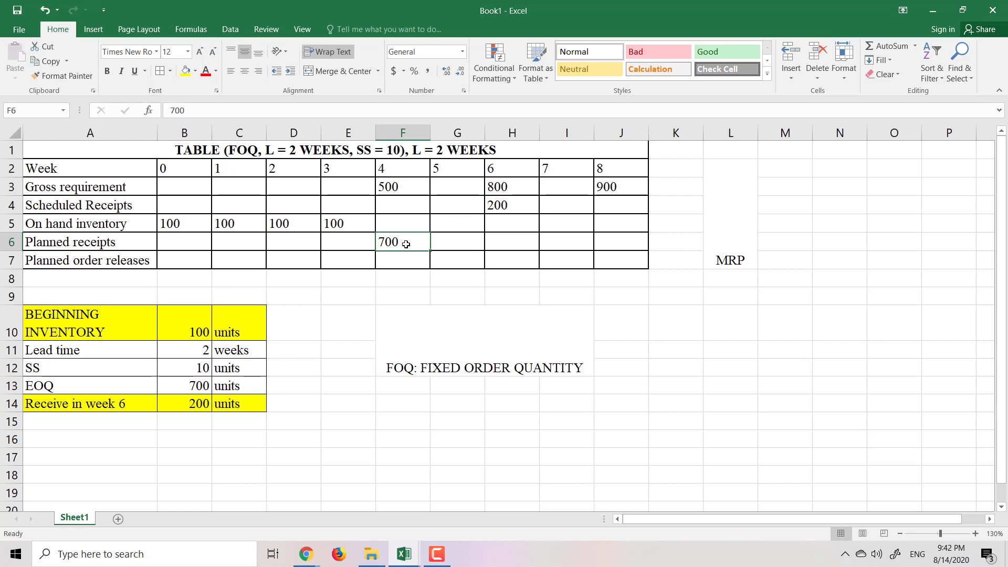
Step: Calculate the week 4 on-hand inventory in F5 with the formula =E5+F6-F3
left_click(391, 223)
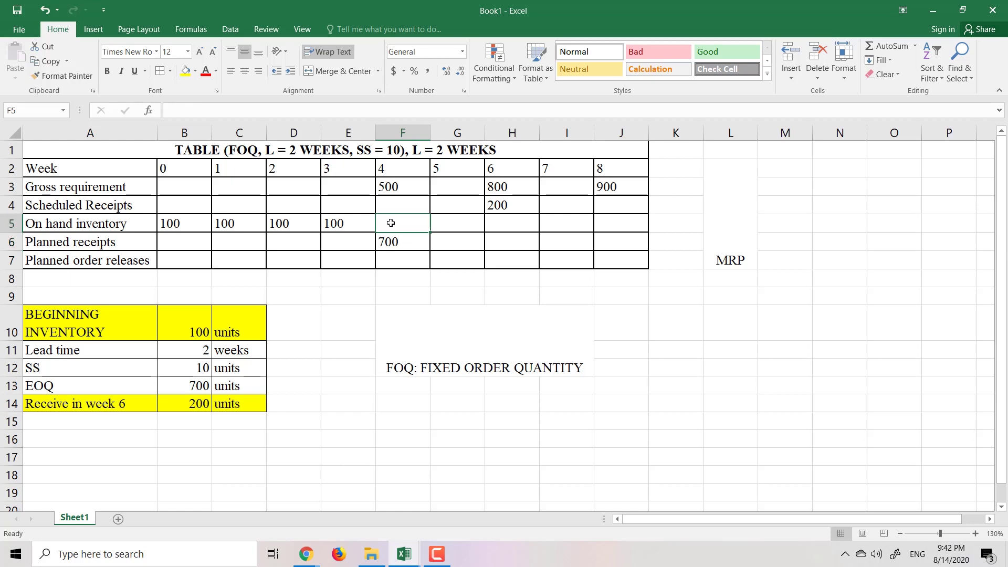
type("=")
left_click(350, 229)
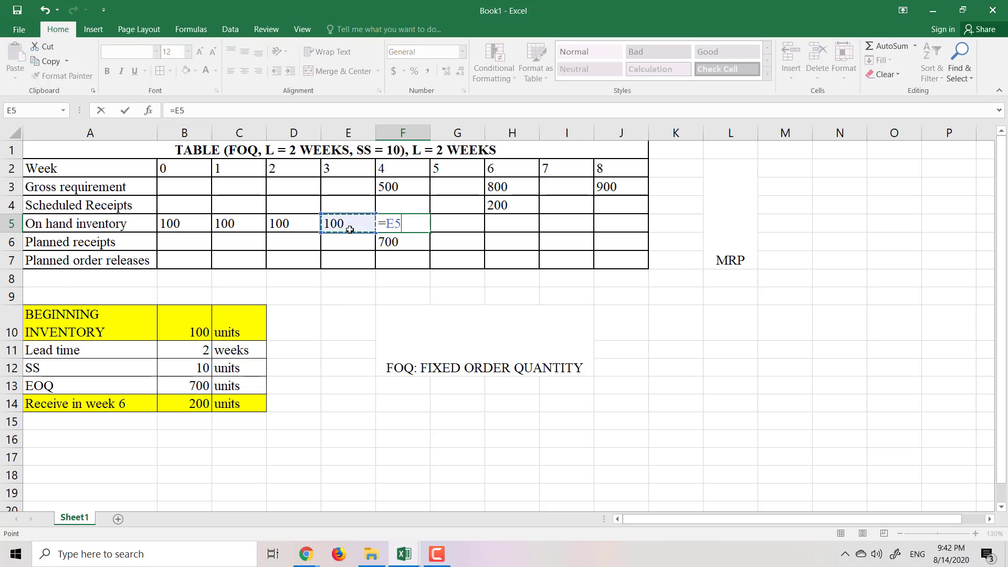
type("+")
left_click(396, 242)
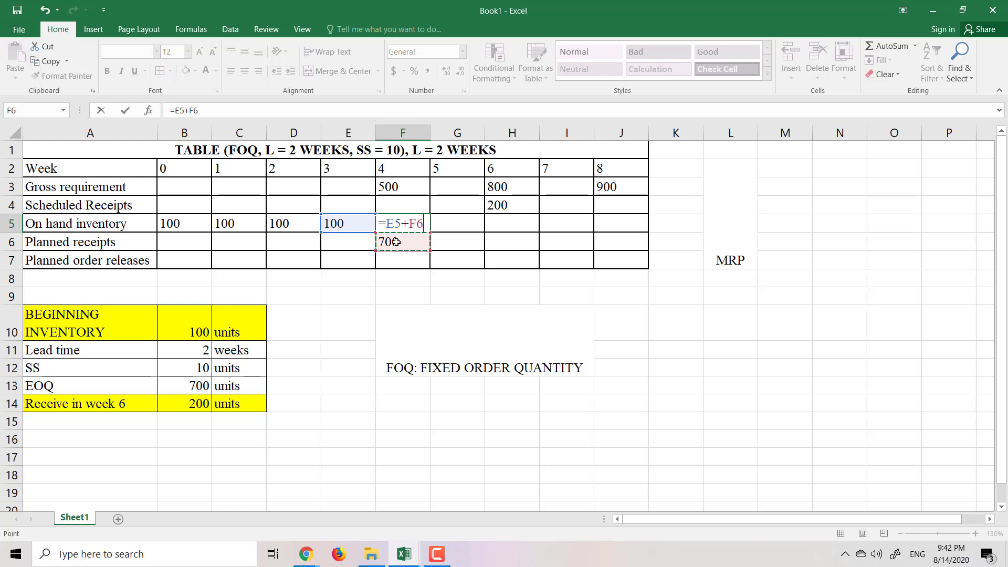
type("-")
left_click(406, 188)
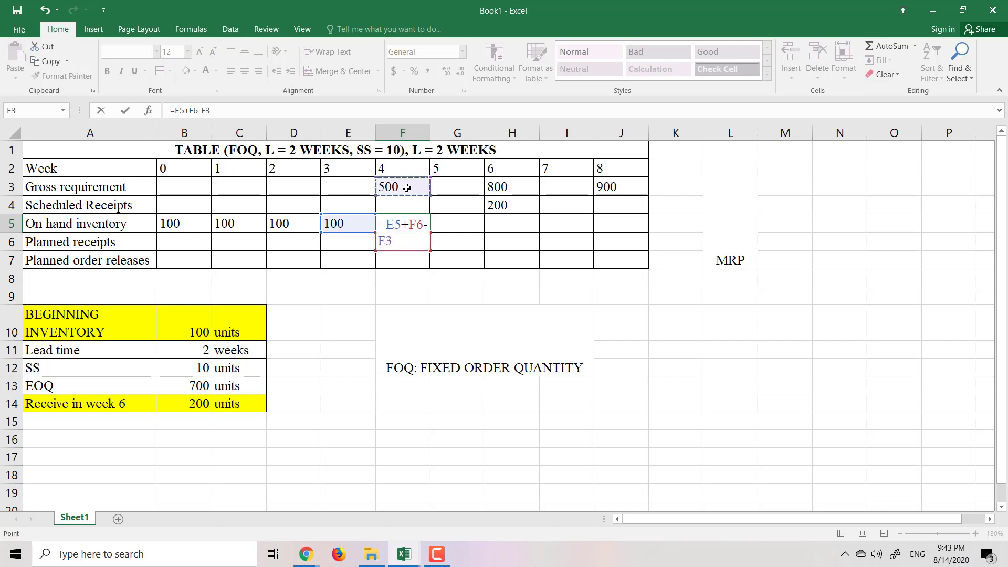
key("Return")
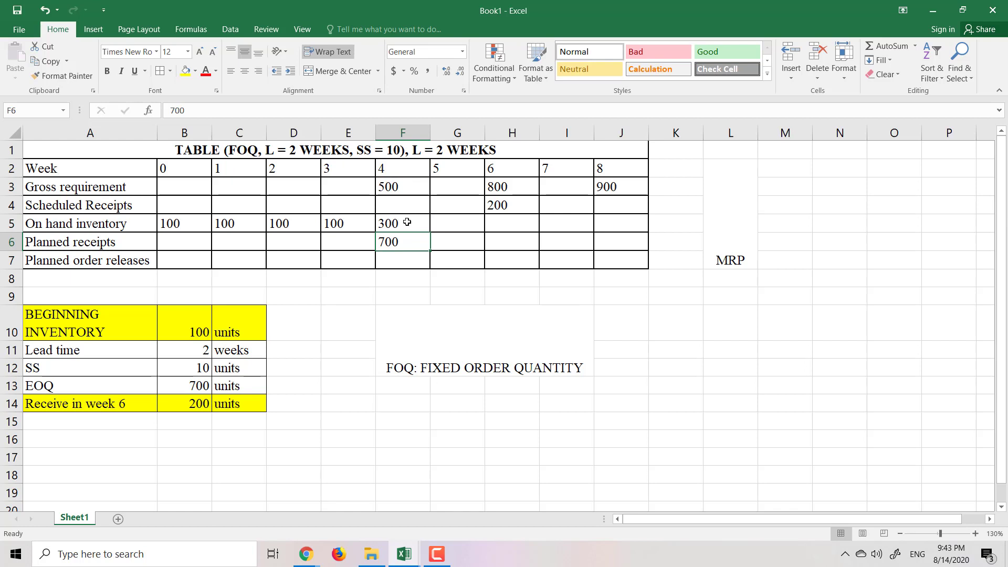
Step: Carry the week 4 on-hand inventory over to week 5 by entering =F5 in G5
left_click(443, 224)
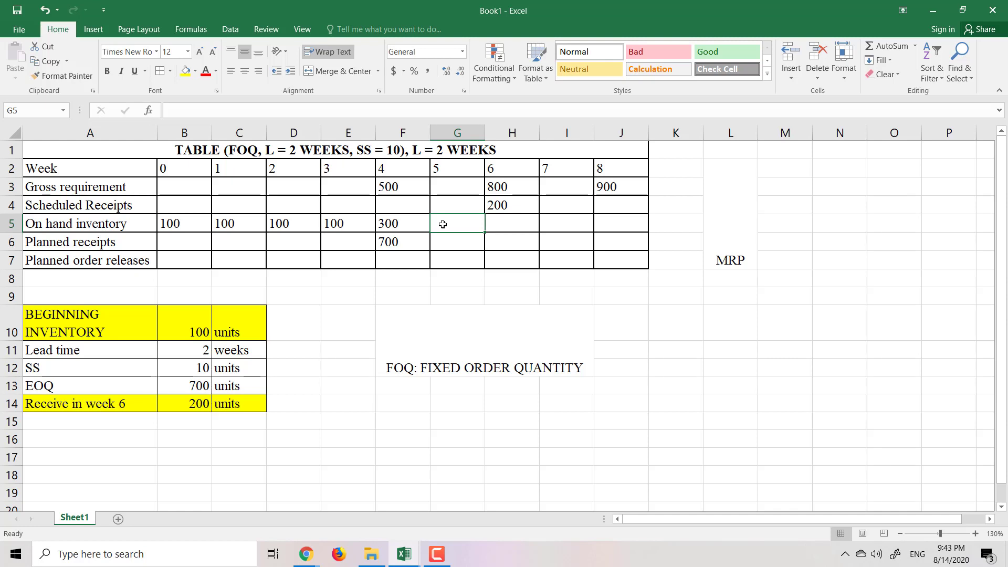
type("=")
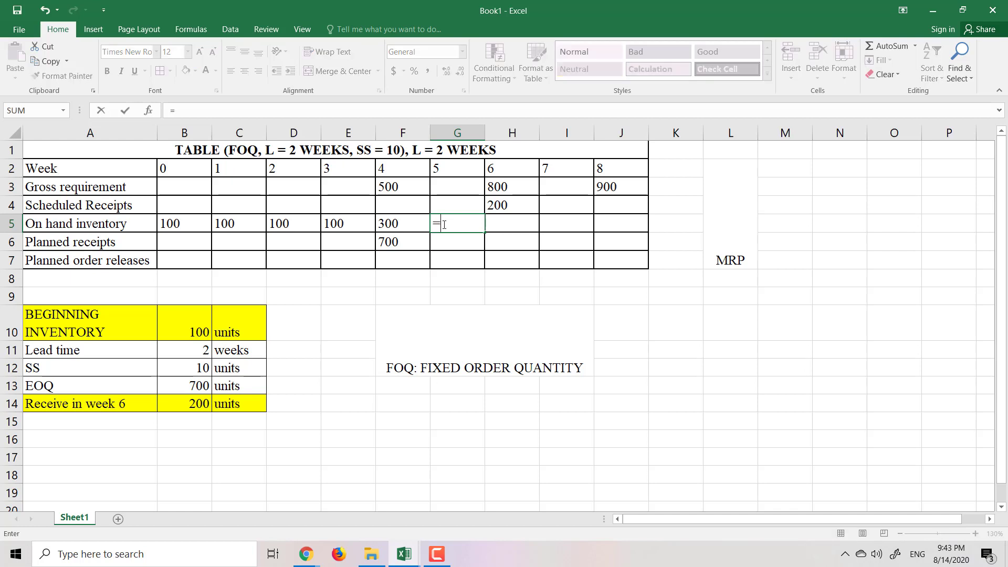
left_click(407, 224)
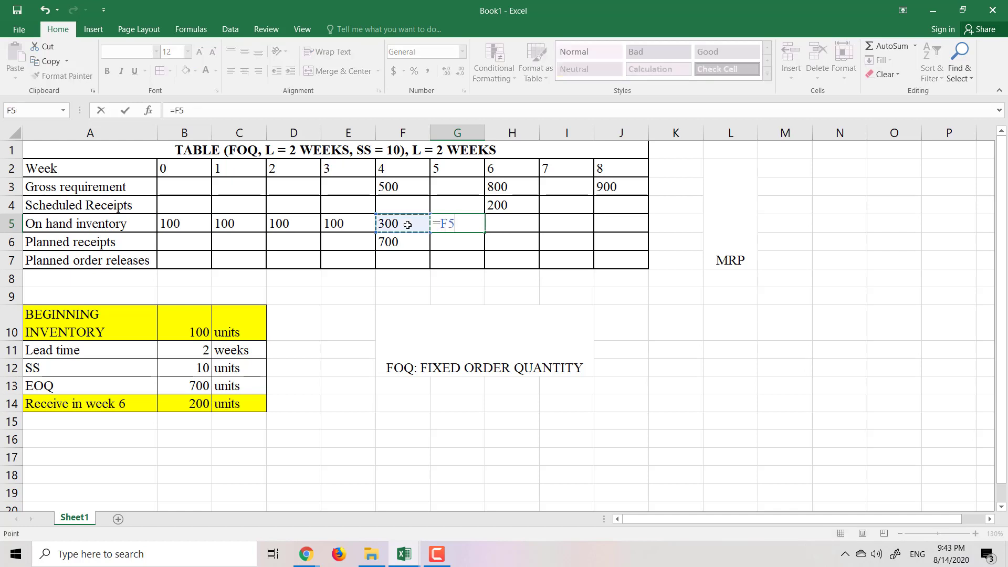
key("Return")
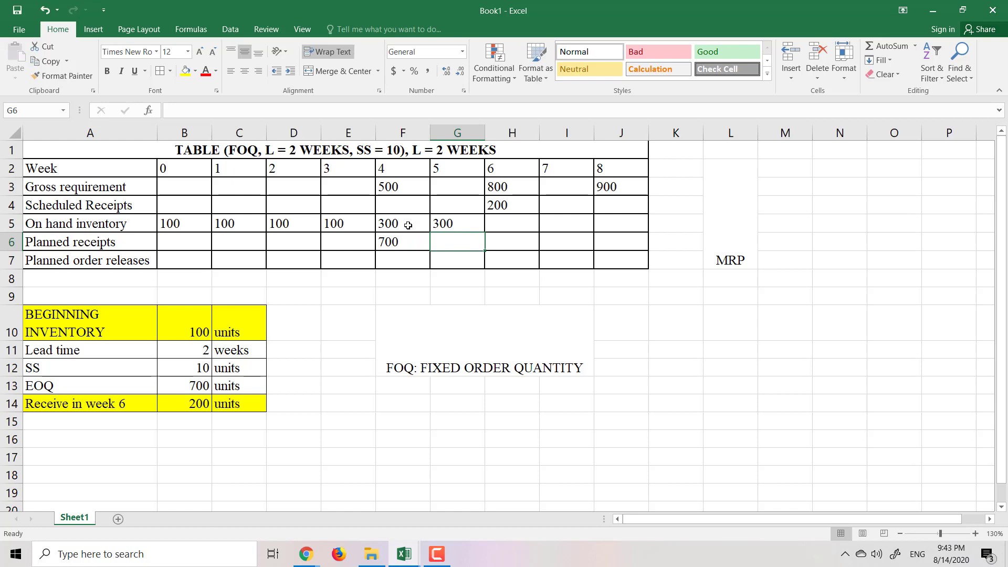
left_click(466, 224)
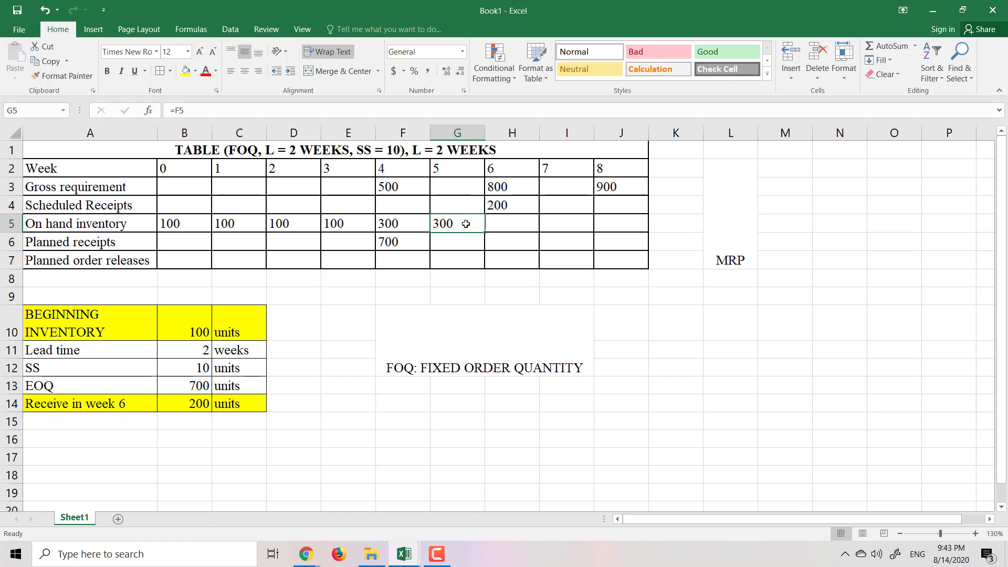
Step: Check the week 6 scheduled receipts and enter 700 as the week 6 planned receipts in H6
left_click(499, 204)
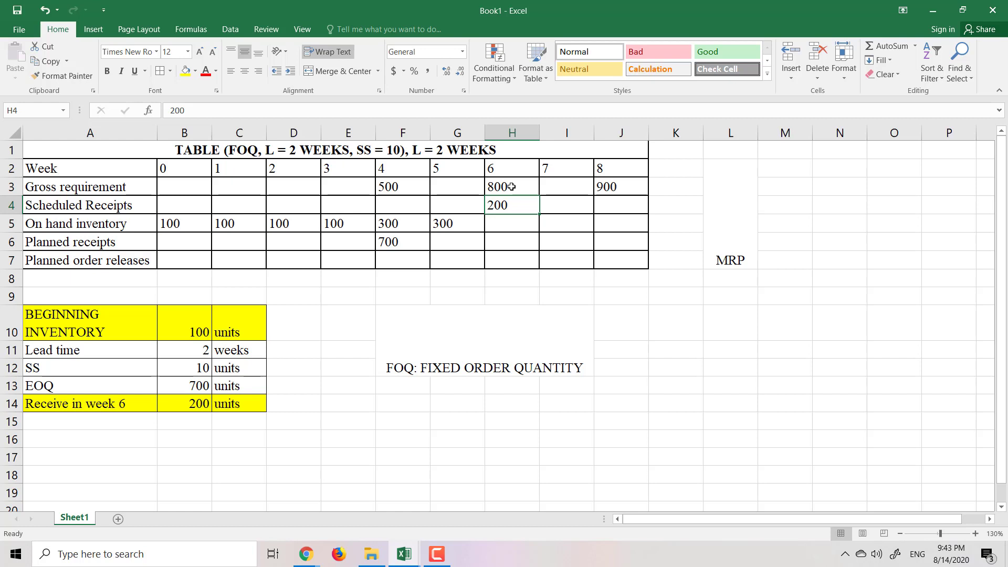
left_click(502, 241)
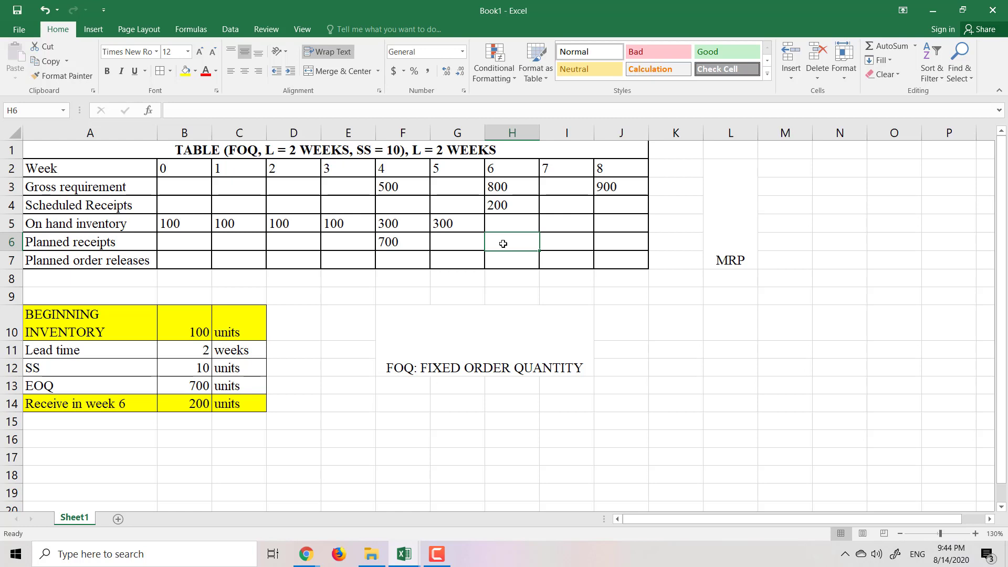
type("700")
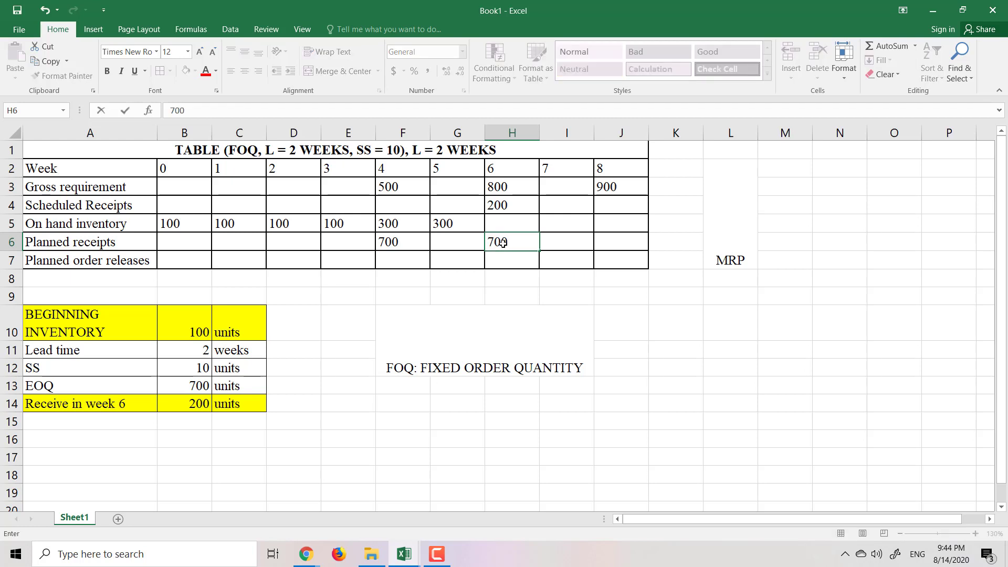
key("Tab")
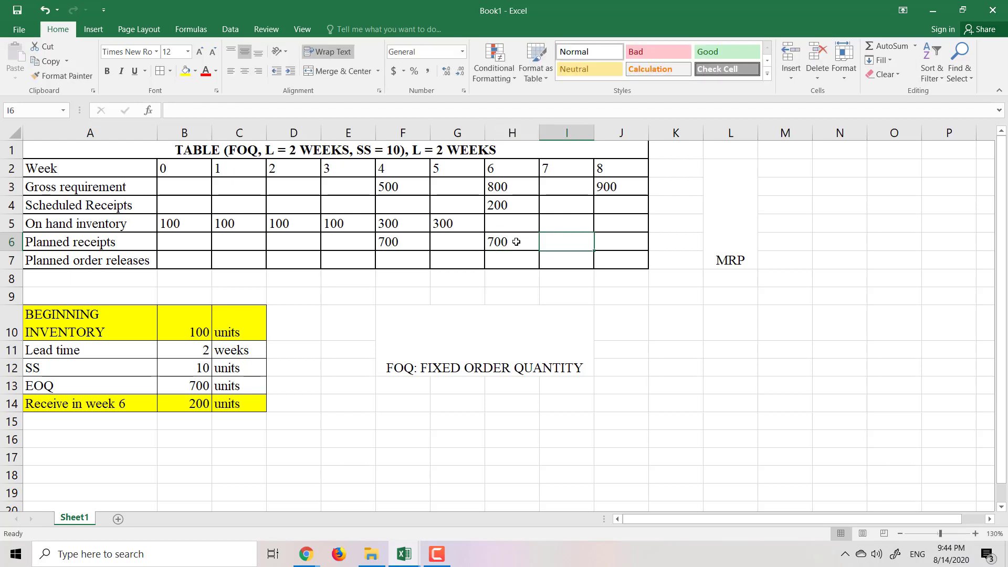
left_click(516, 241)
Step: Calculate the week 6 on-hand inventory in H5 with the formula =G5+H6+H4-H3
left_click(508, 224)
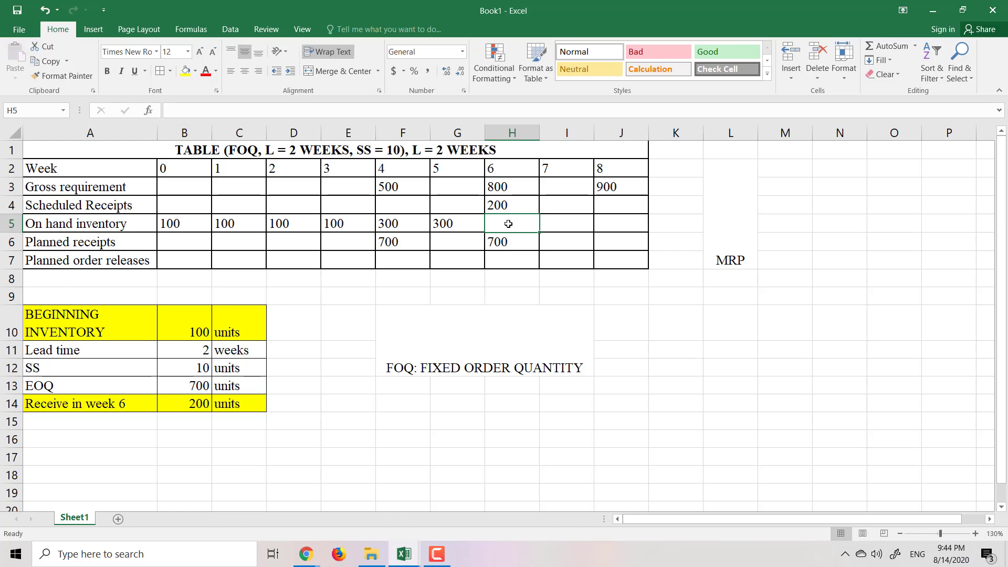
type("=")
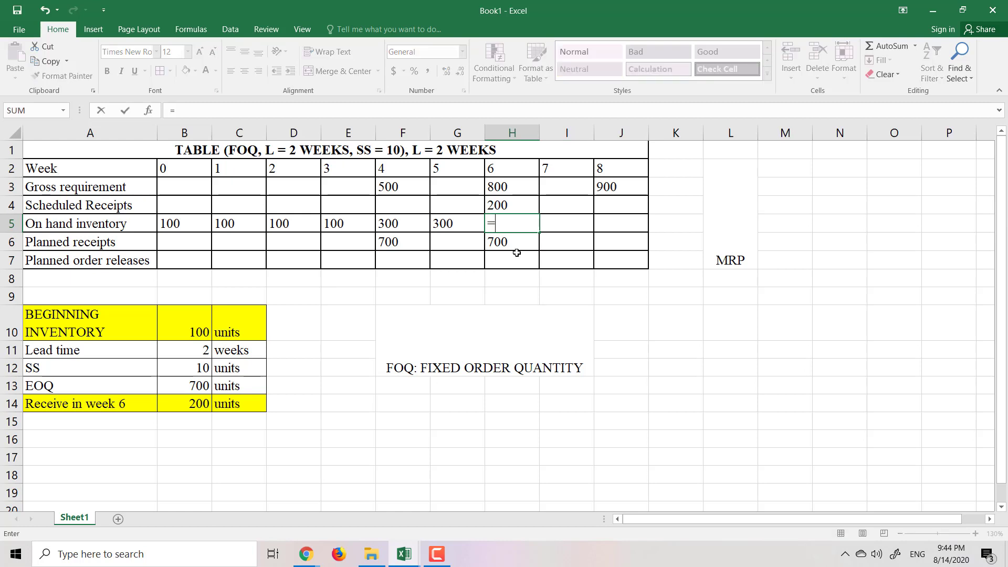
left_click(452, 225)
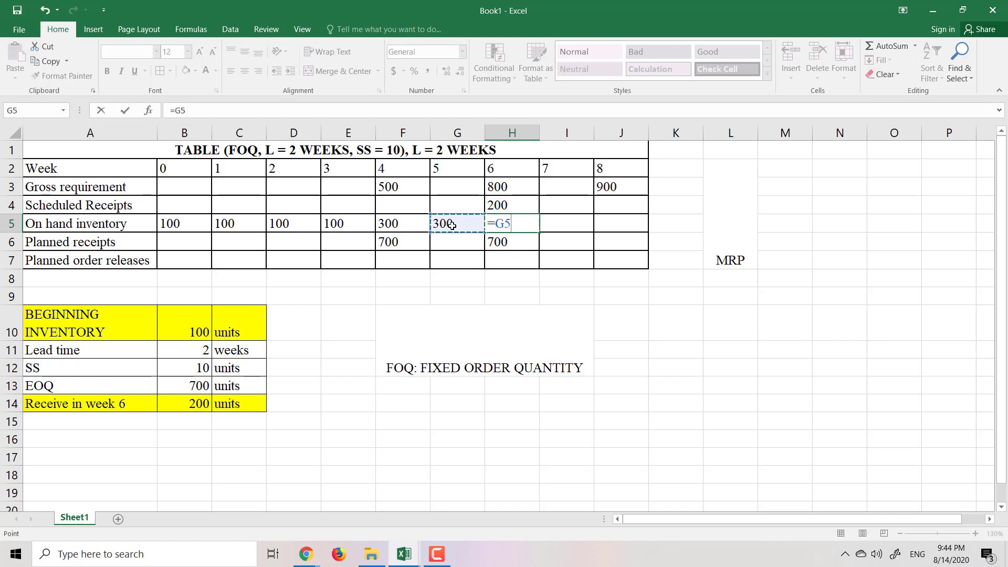
type("+")
left_click(508, 243)
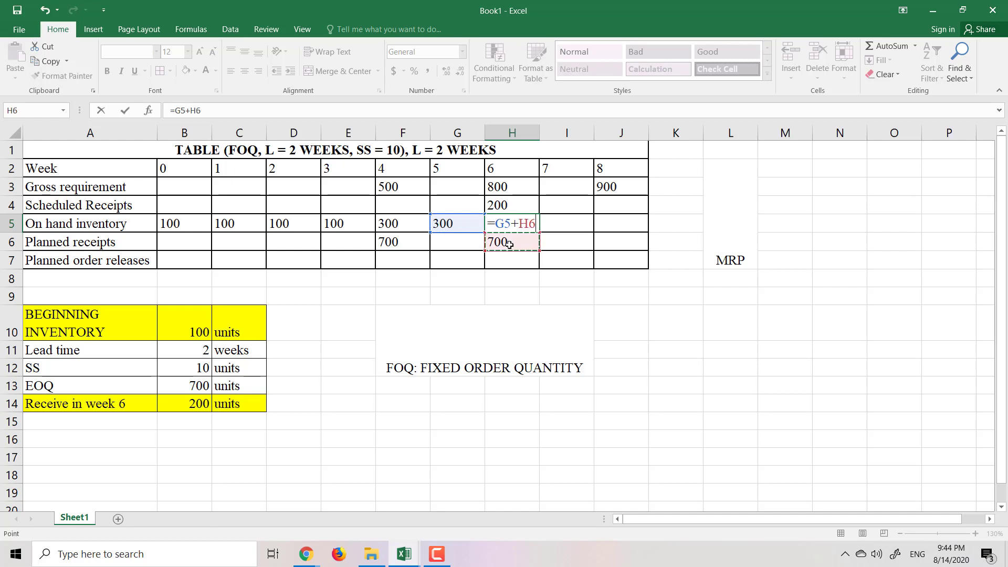
type("+")
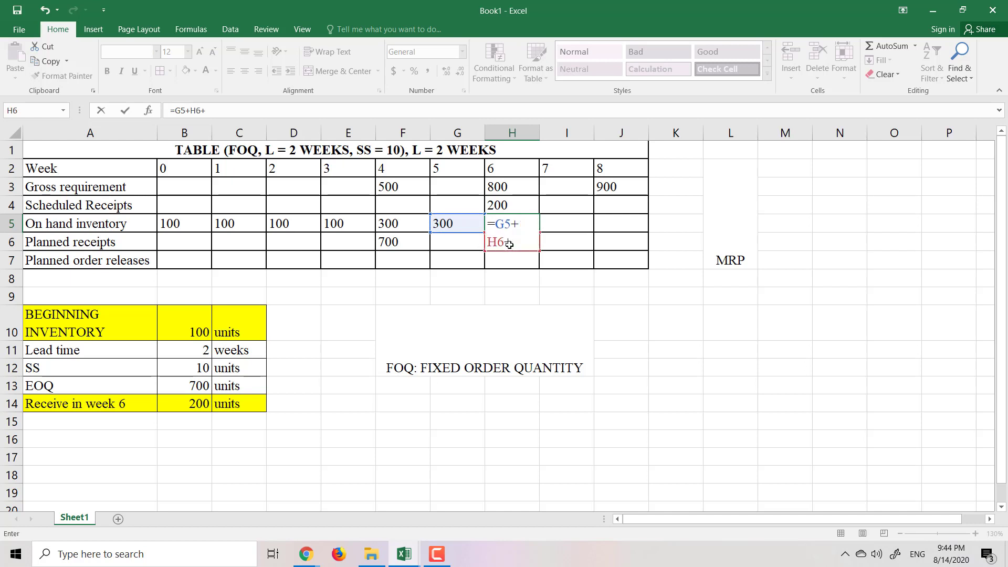
left_click(520, 203)
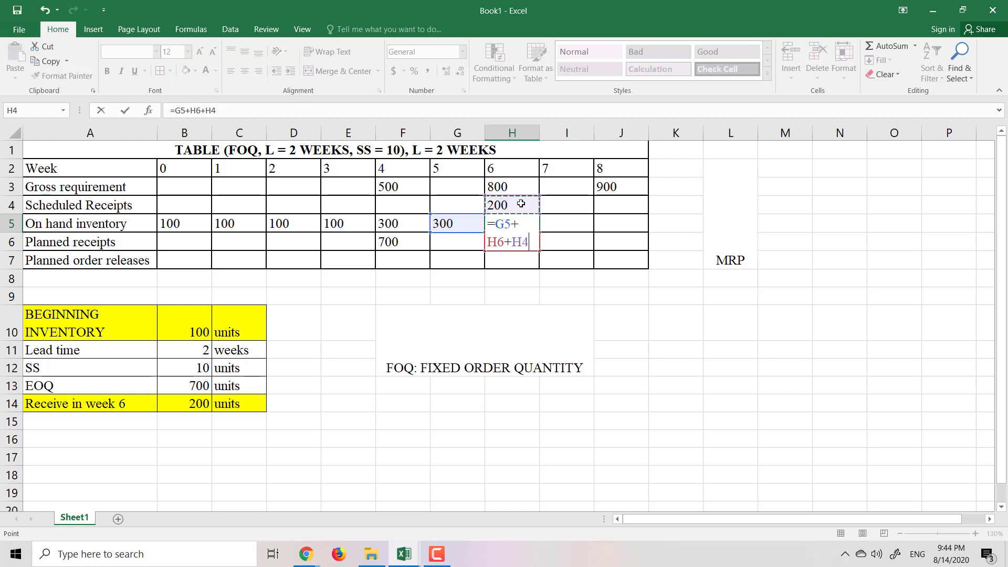
type("-")
left_click(519, 189)
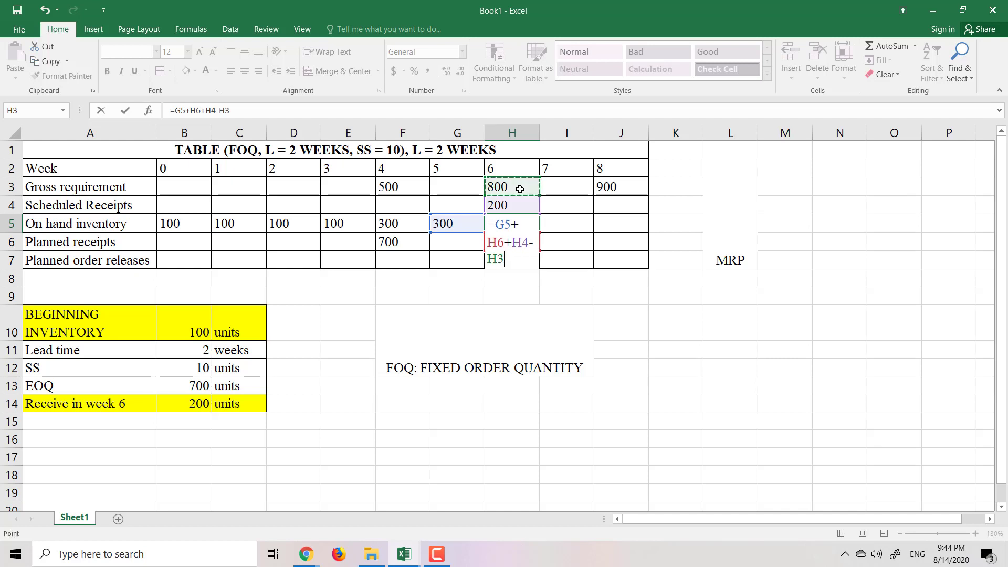
key("Return")
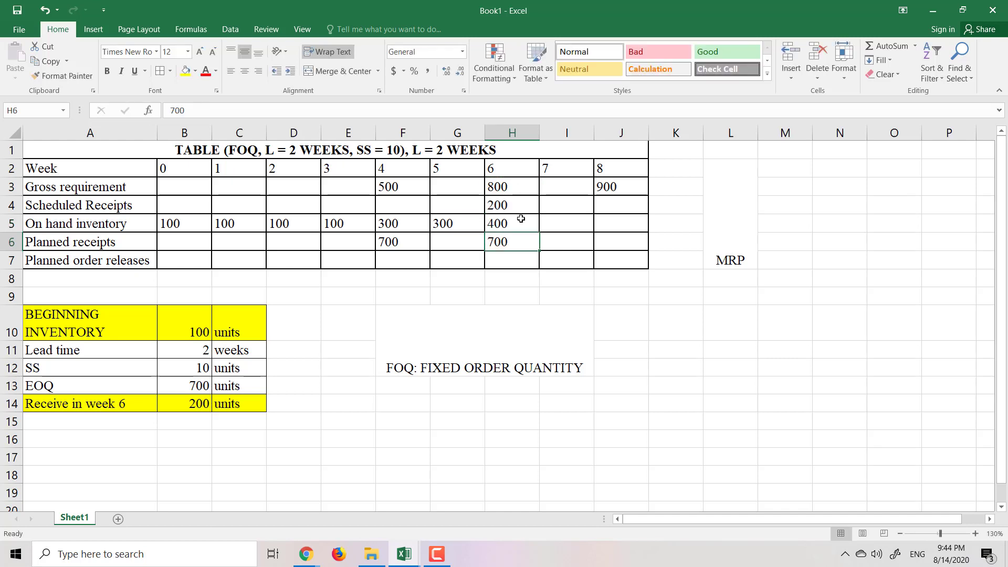
left_click(518, 223)
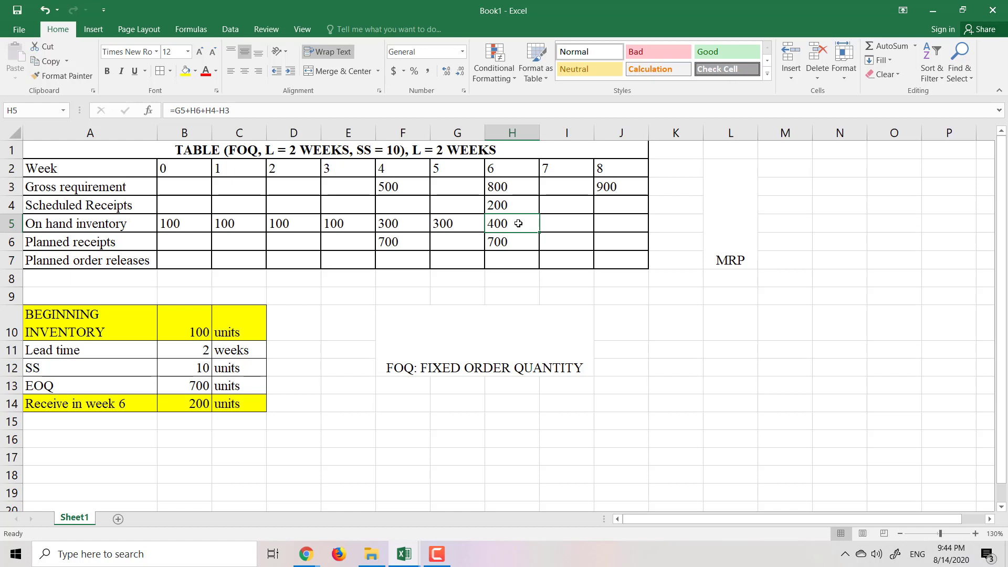
Step: Carry the week 6 on-hand inventory over to week 7 with a reference to H5 in I5
left_click(556, 224)
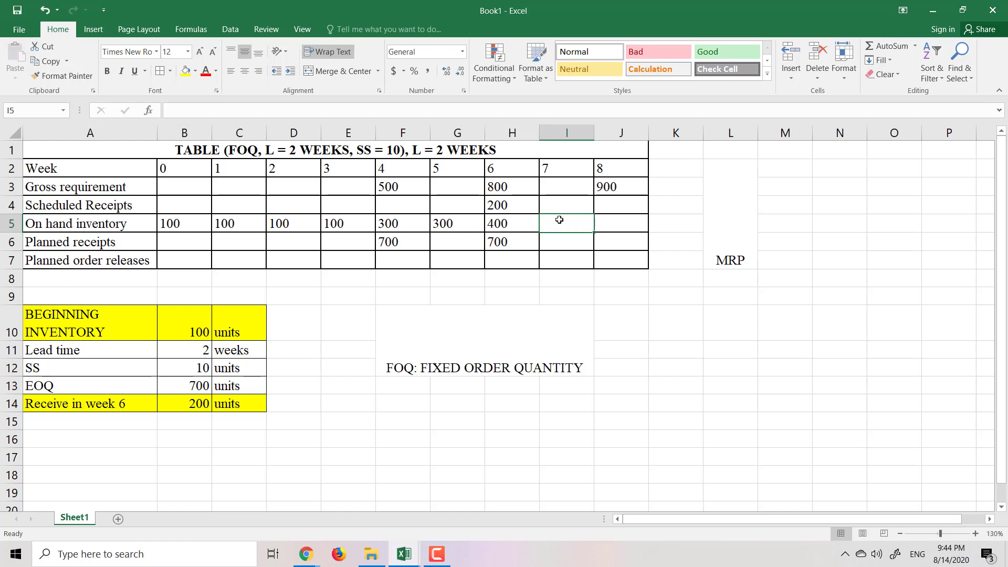
type("=")
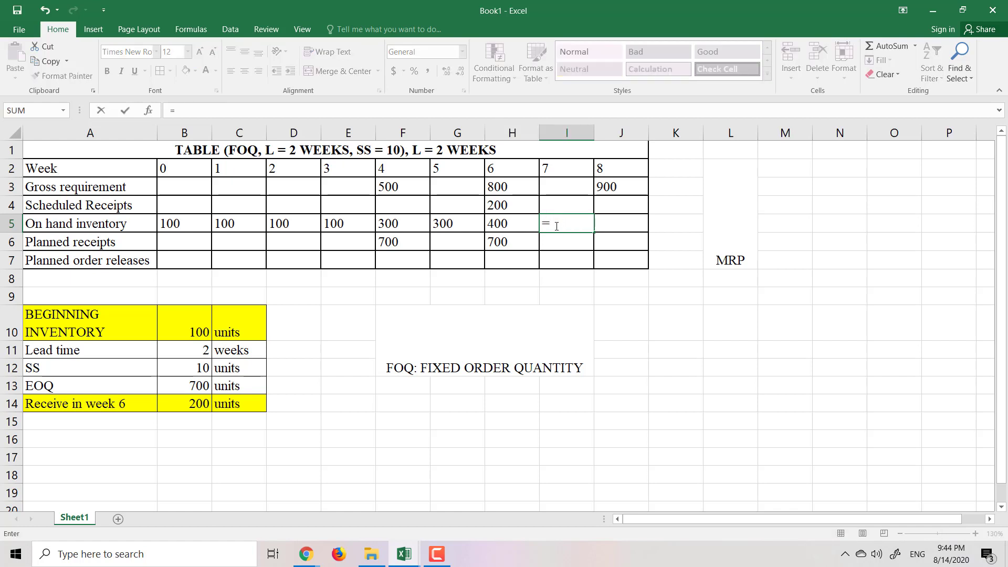
left_click(510, 226)
key("Return")
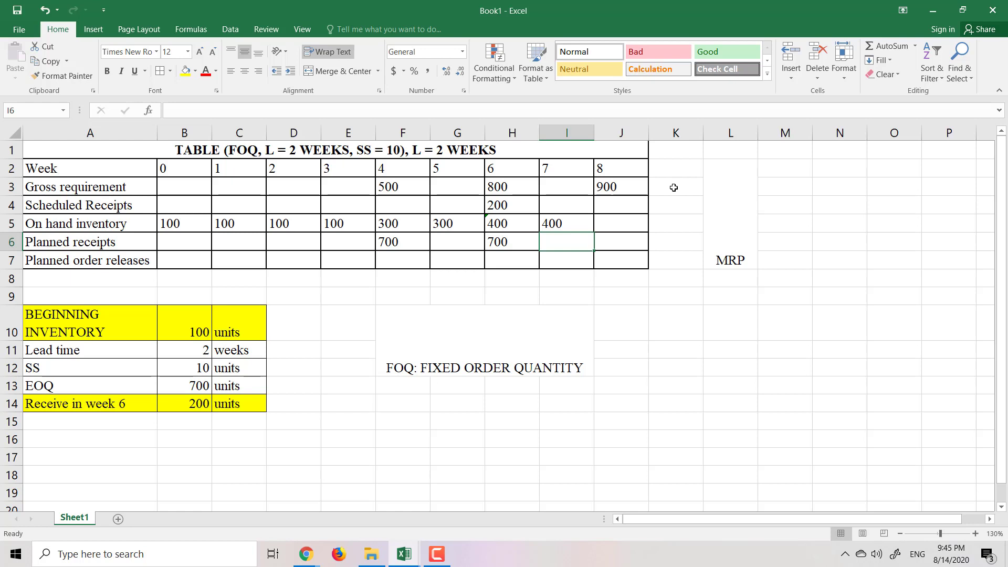
Step: Enter 700 as the week 8 planned receipts in J6
left_click(623, 241)
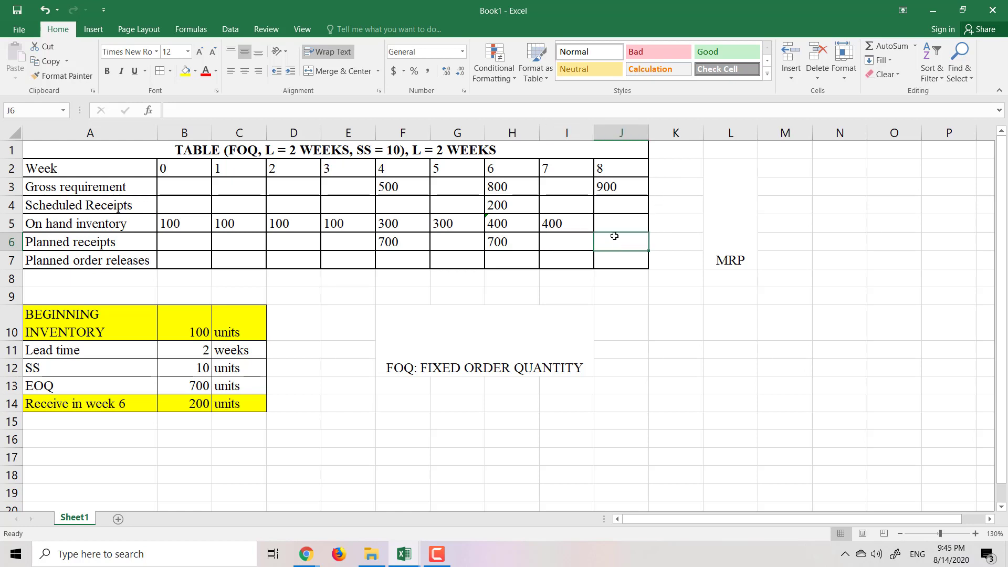
type("7")
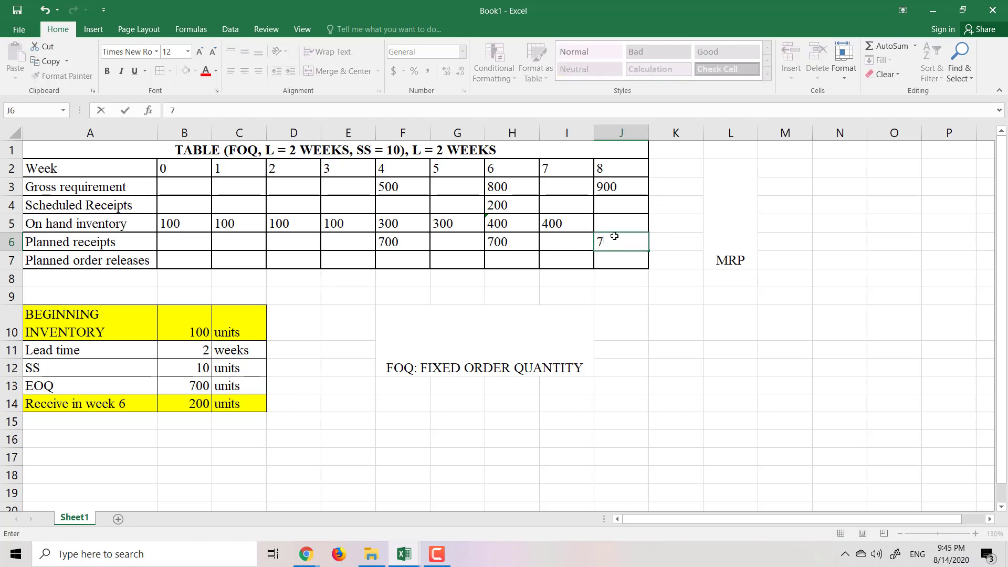
type("00")
key("Return")
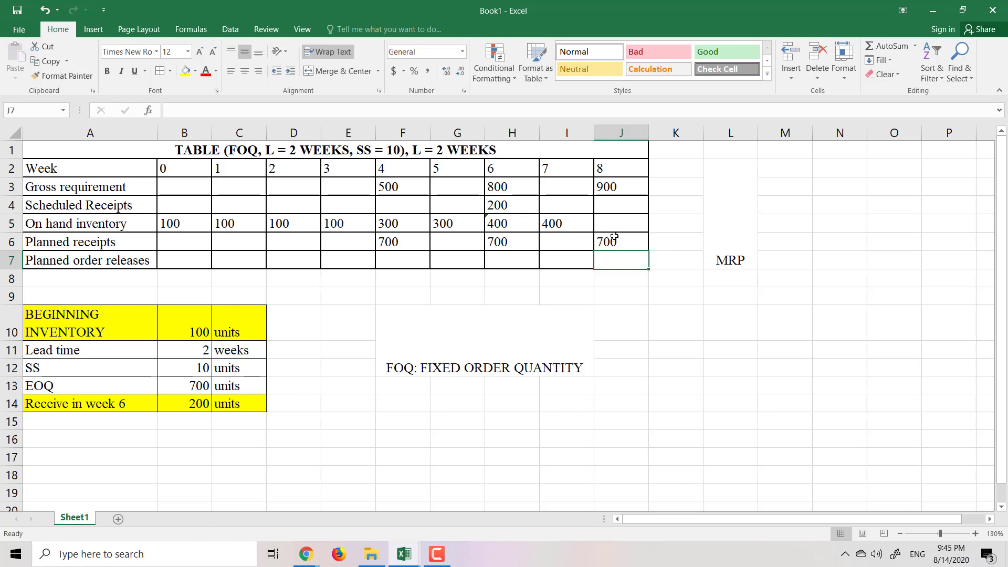
left_click(409, 246)
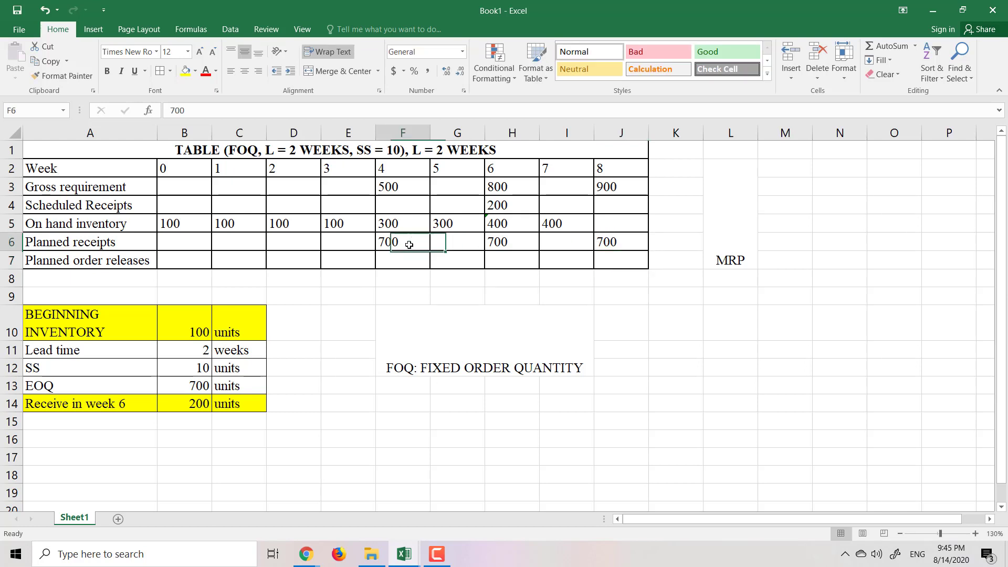
Step: Calculate the week 8 on-hand inventory in J5 with the formula =I5+J6-J3
left_click(617, 225)
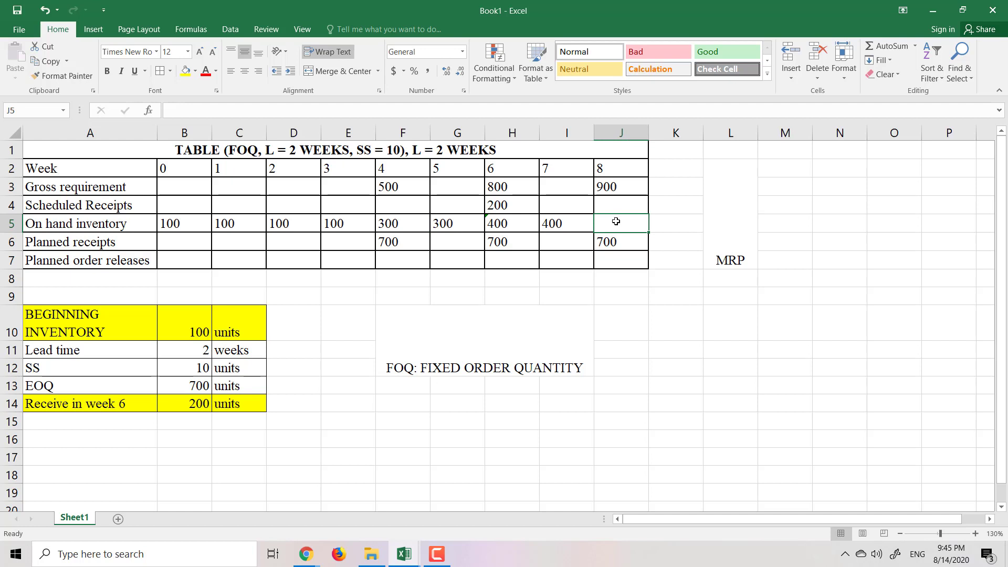
type("=")
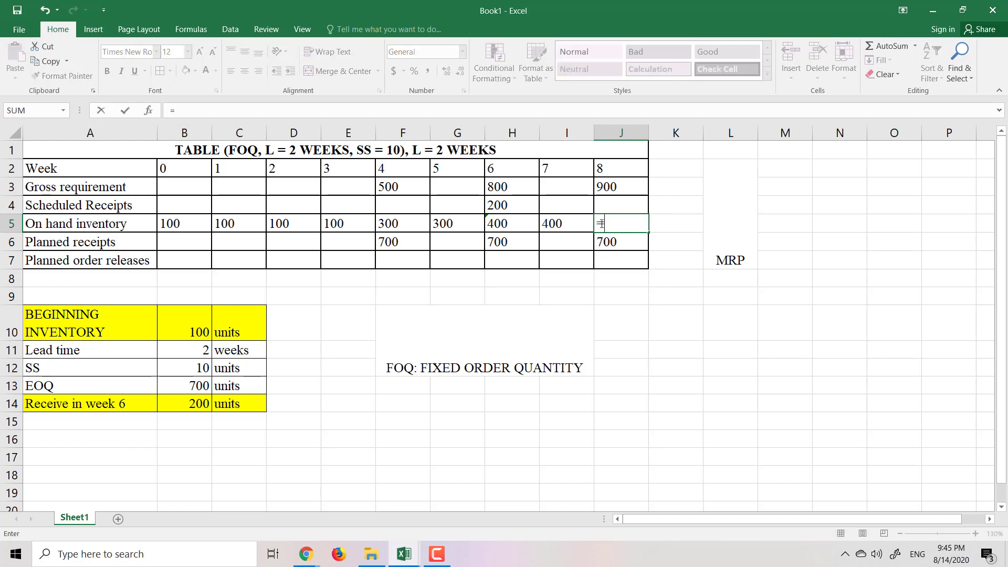
left_click(573, 225)
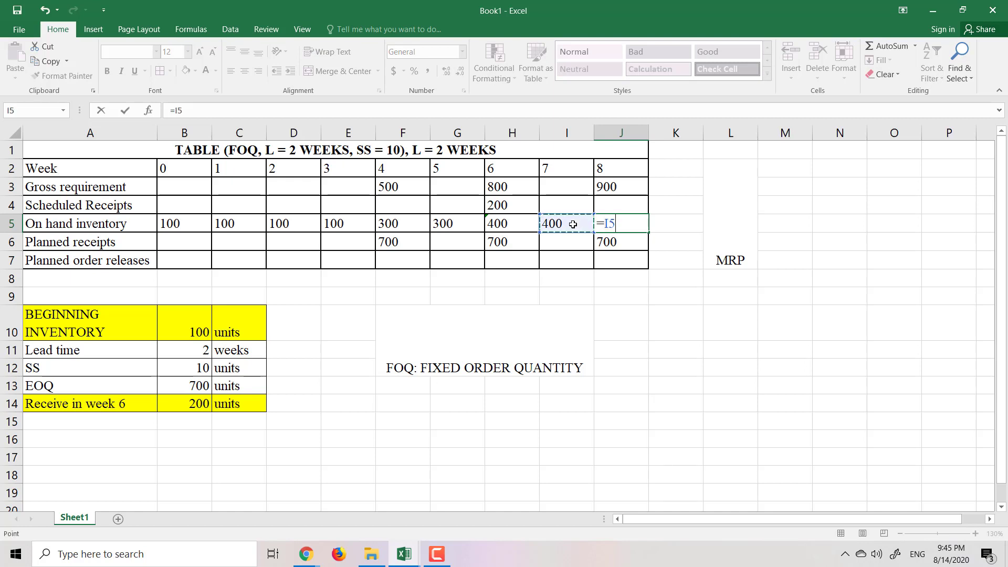
type("+")
left_click(620, 243)
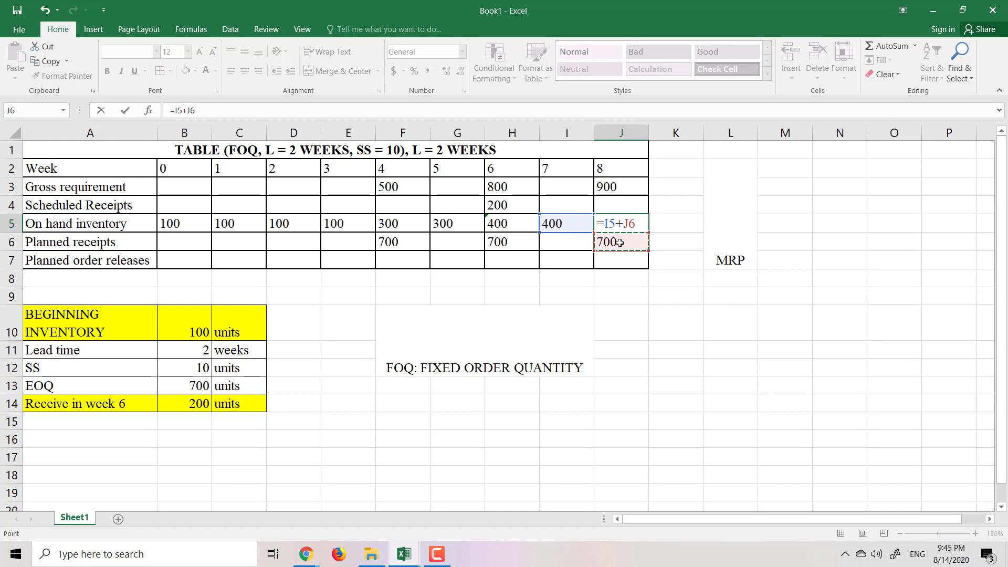
type("-")
left_click(628, 185)
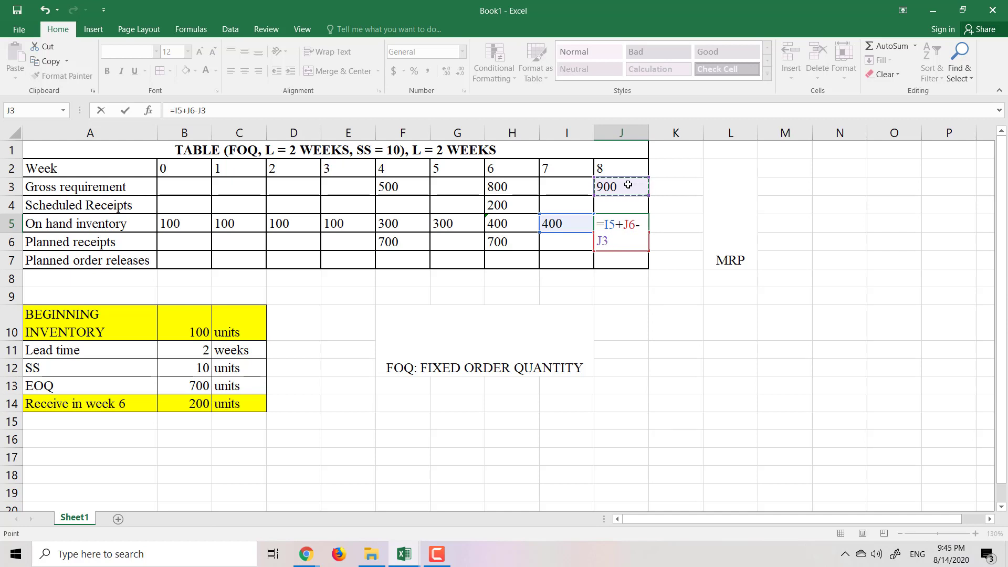
key("Return")
left_click(622, 224)
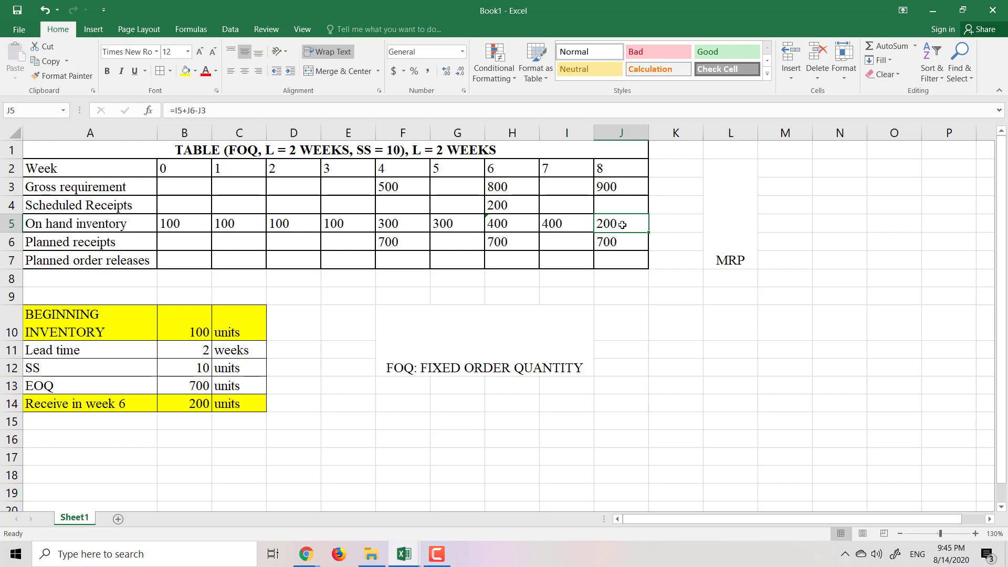
Step: Highlight the planned receipts for weeks 4, 6 and 8 (F6, H6 and J6) with a yellow fill
left_click(415, 242)
left_click(187, 72)
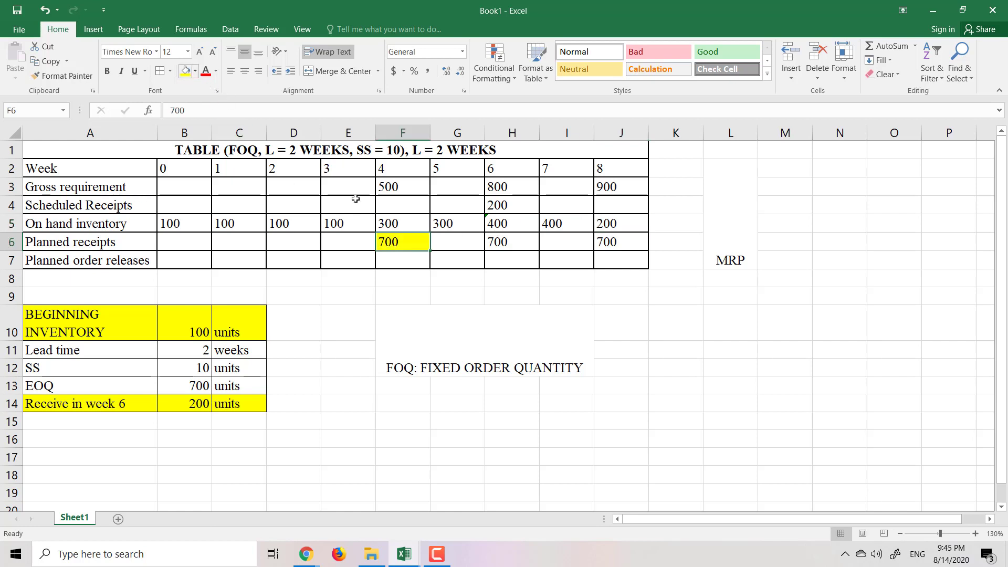
left_click(504, 245)
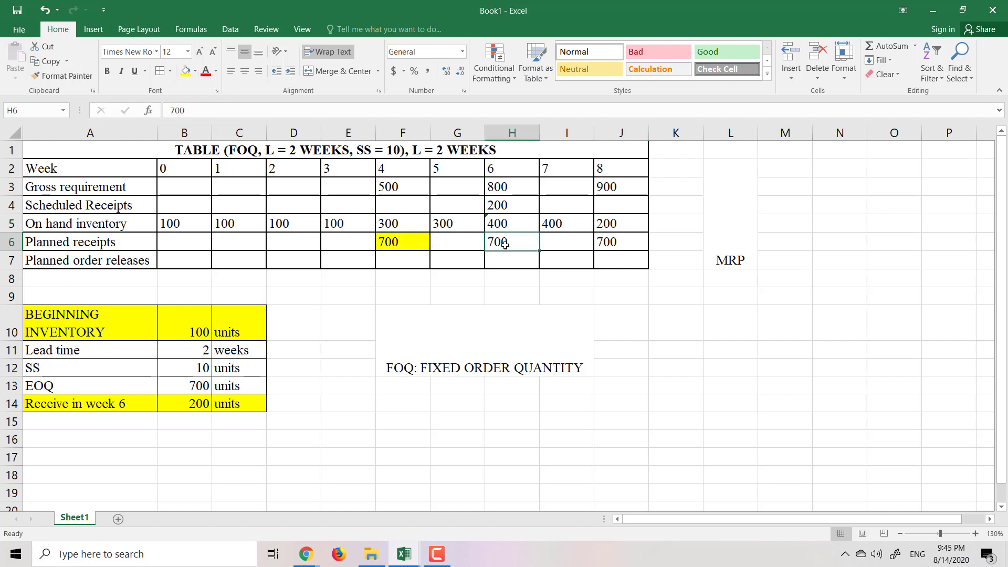
left_click(186, 72)
left_click(621, 245)
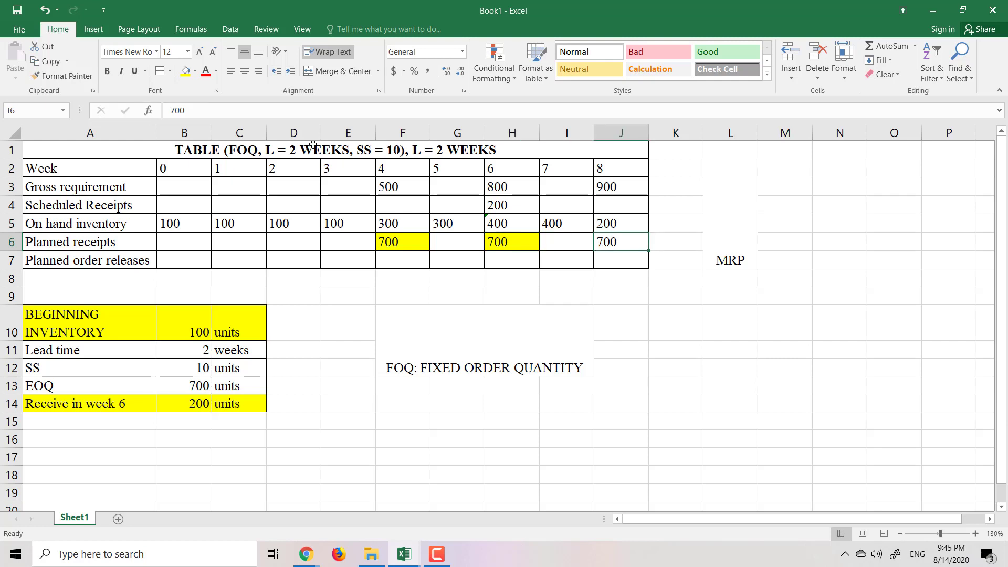
left_click(187, 72)
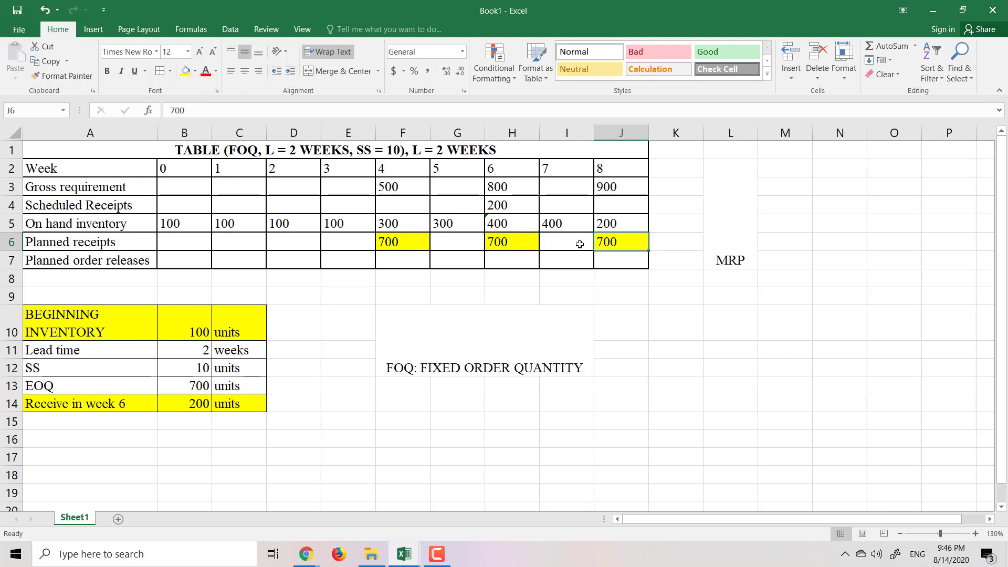
Step: Enter 700 as the week 2 planned order release in D7, two weeks ahead of the week 4 planned receipt
left_click(418, 241)
left_click(506, 241)
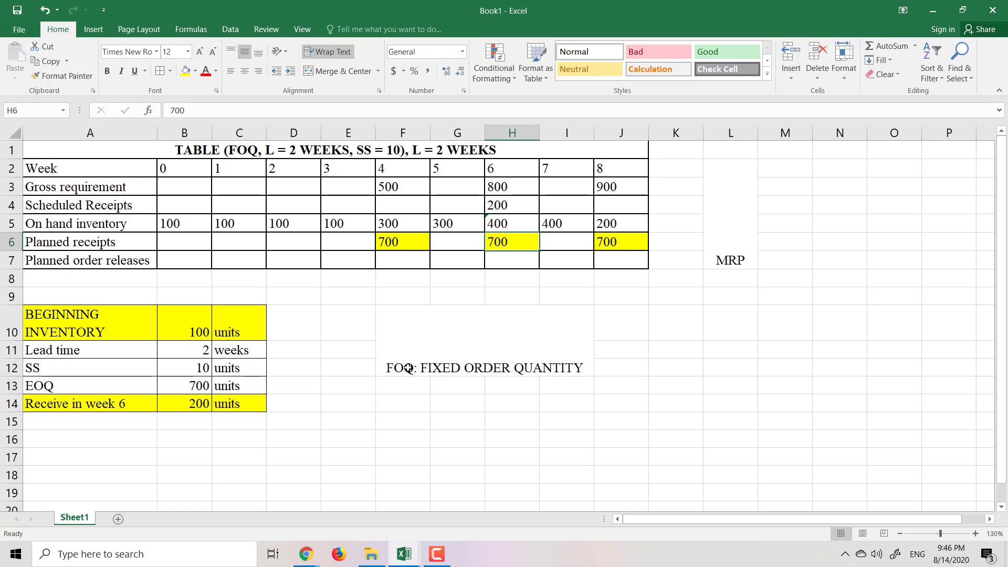
left_click(409, 240)
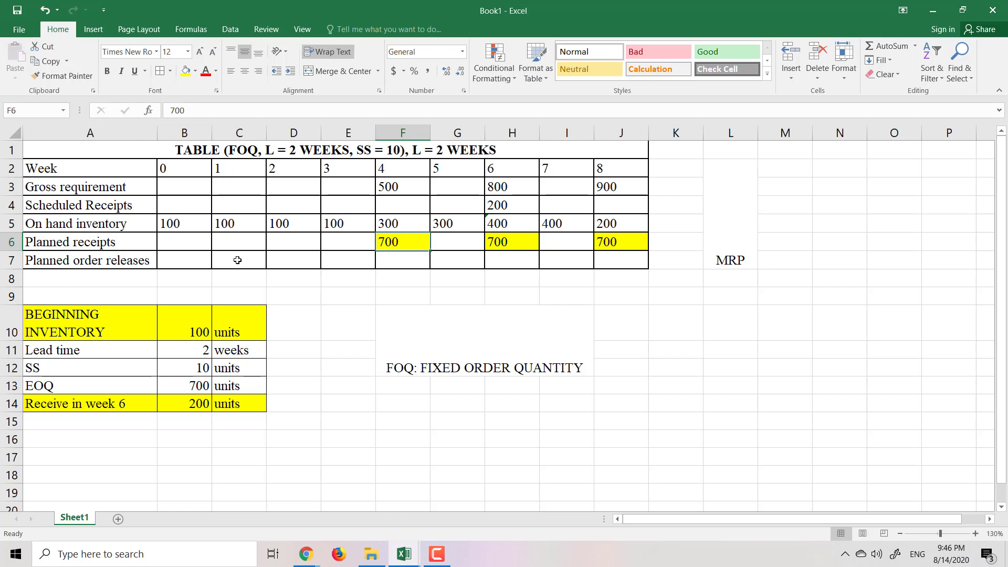
left_click(293, 260)
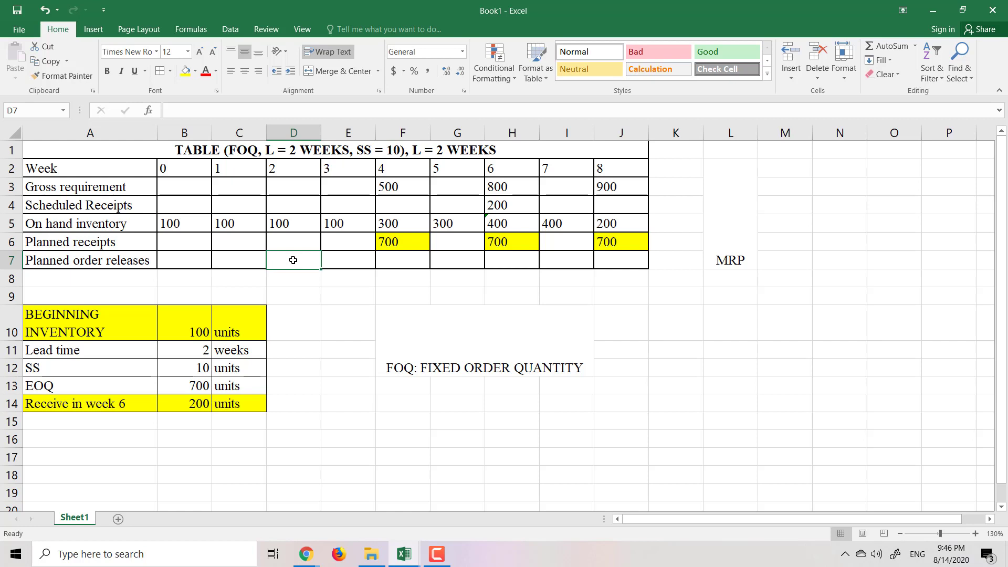
type("600")
key("BackSpace")
key("BackSpace")
key("BackSpace")
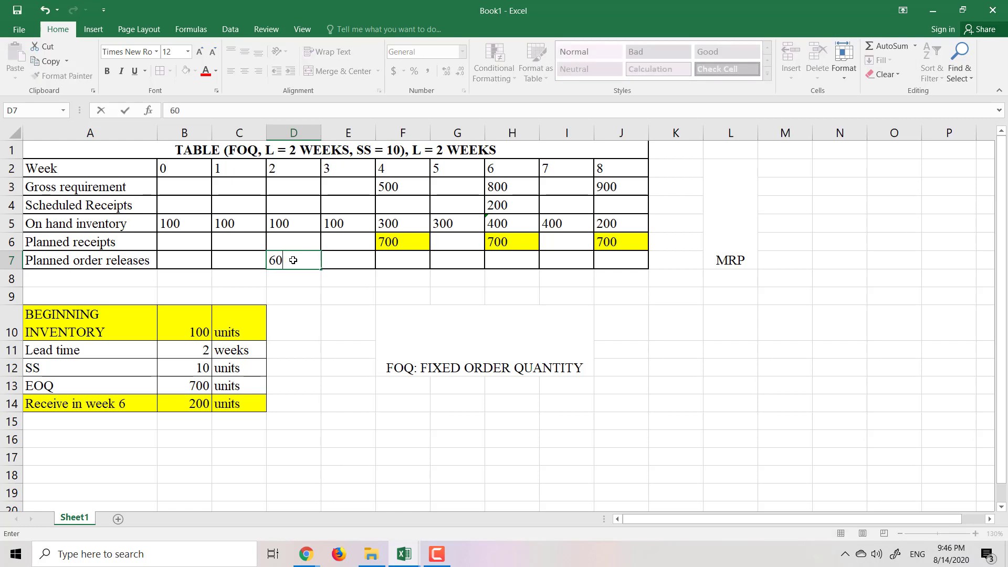
type("700")
left_click(310, 292)
left_click(312, 265)
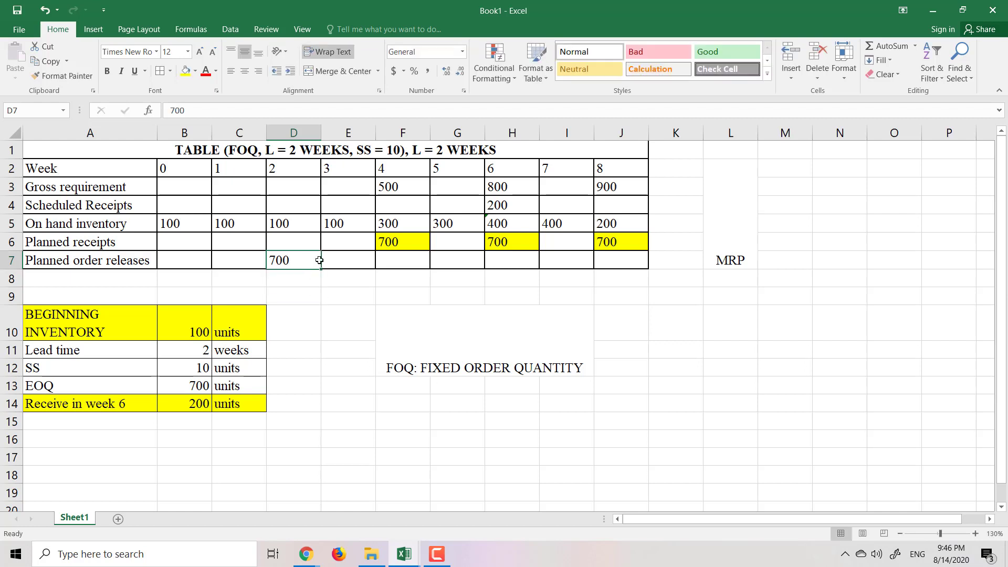
Step: Enter 700 as the week 4 planned order release in F7, matching the week 6 planned receipt
left_click(391, 240)
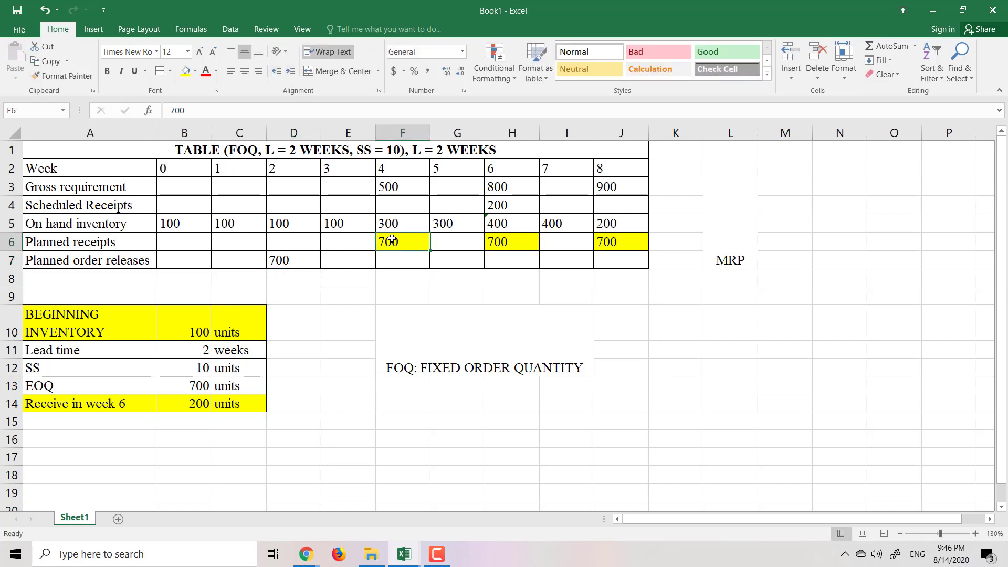
left_click(508, 241)
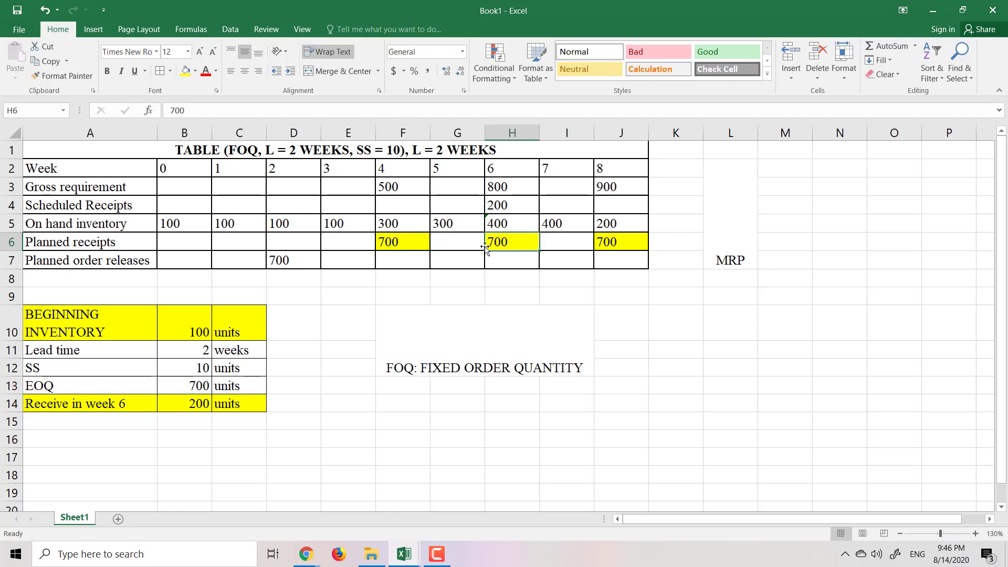
left_click(415, 260)
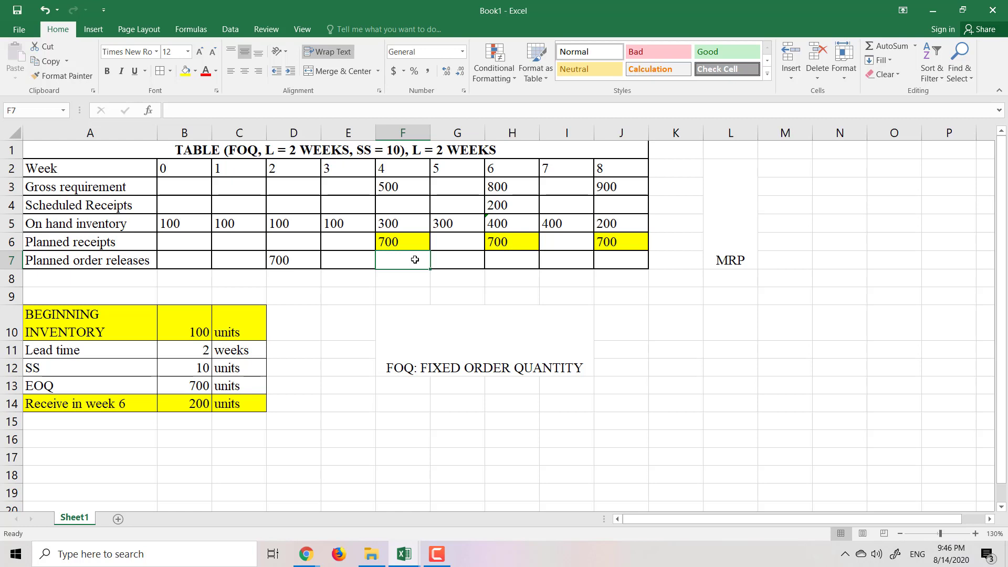
type("700")
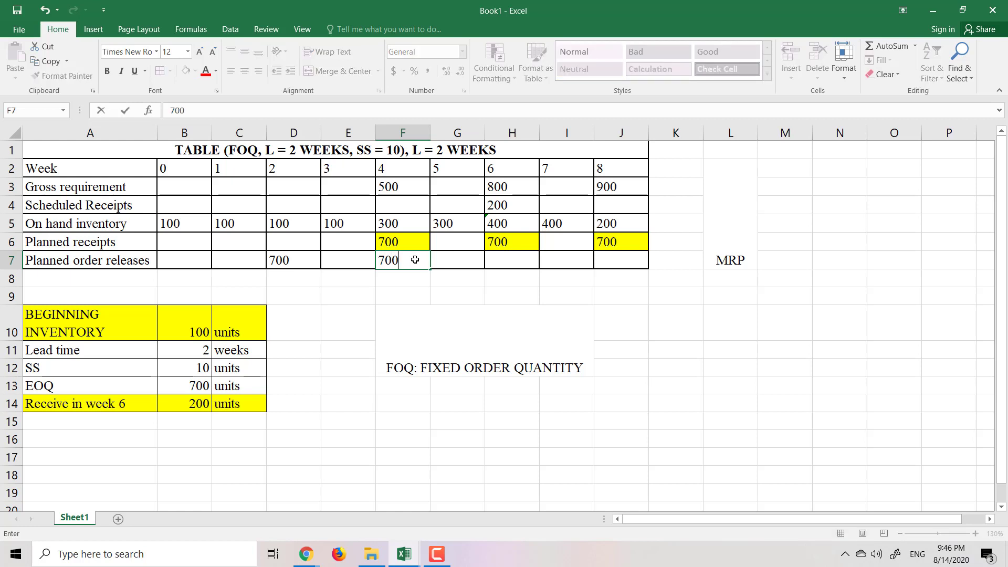
left_click(434, 293)
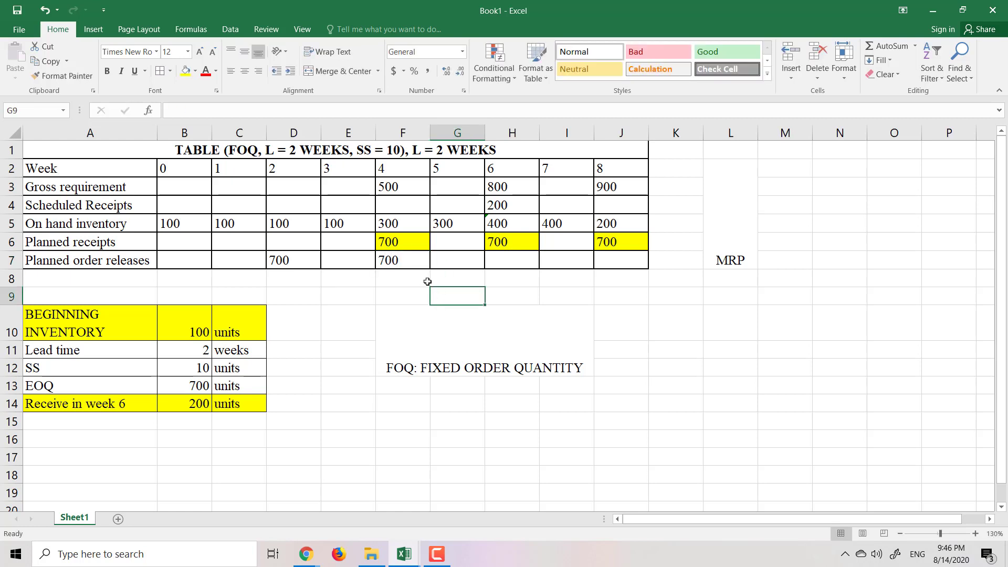
Step: Enter 700 as the week 6 planned order release in H7
left_click(506, 262)
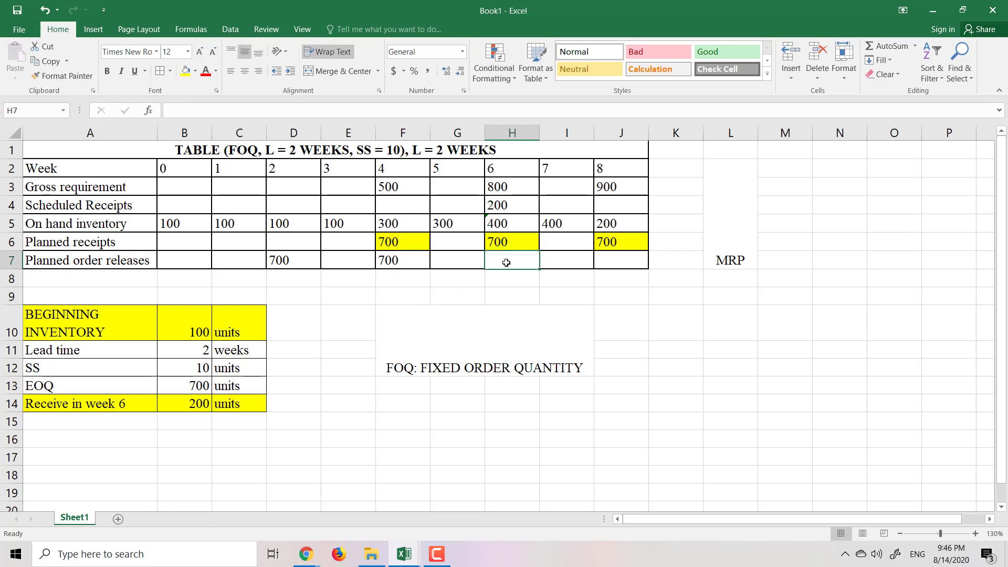
type("700")
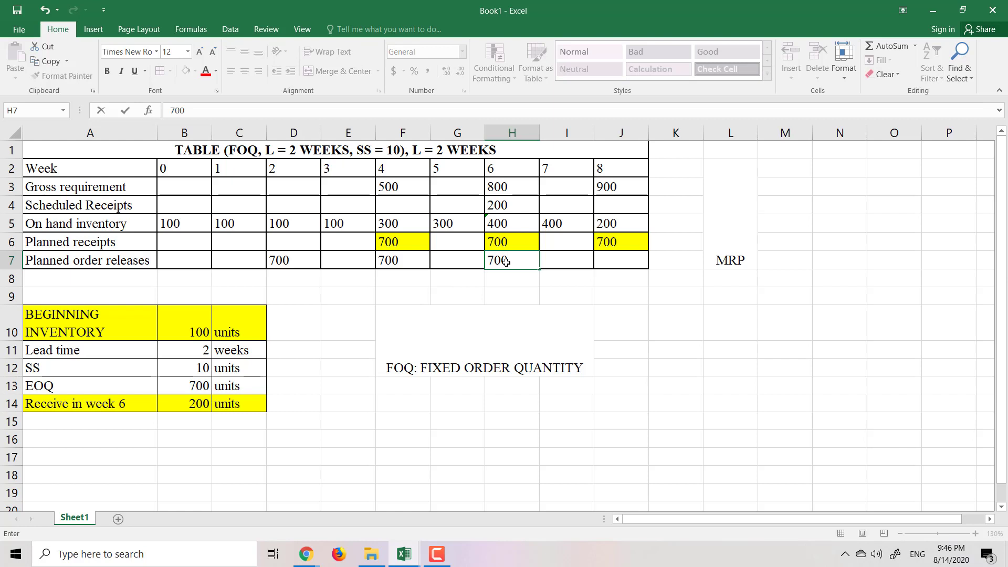
left_click(513, 295)
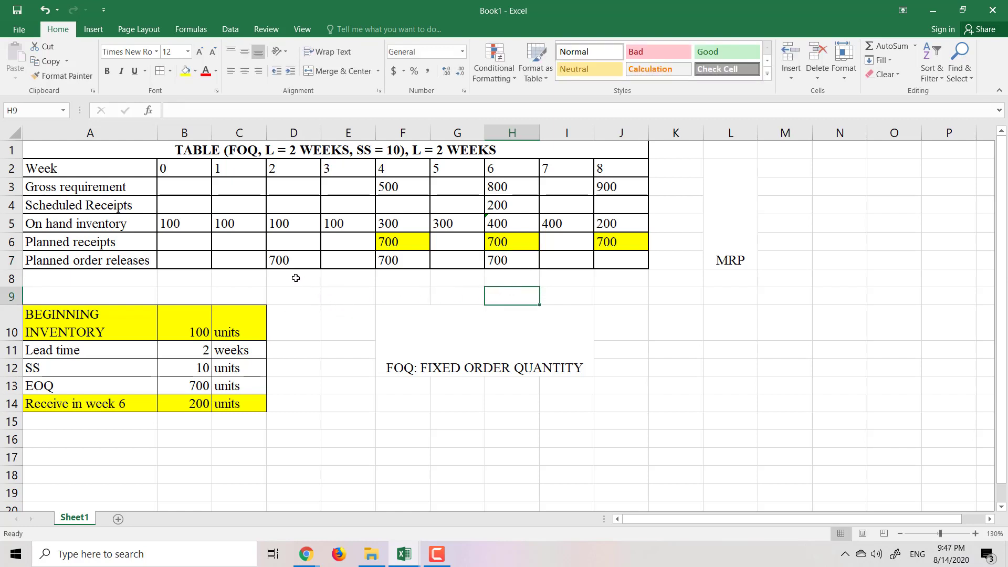
Step: Merge and center the cells E9:M9 below the MRP table
left_click(285, 262)
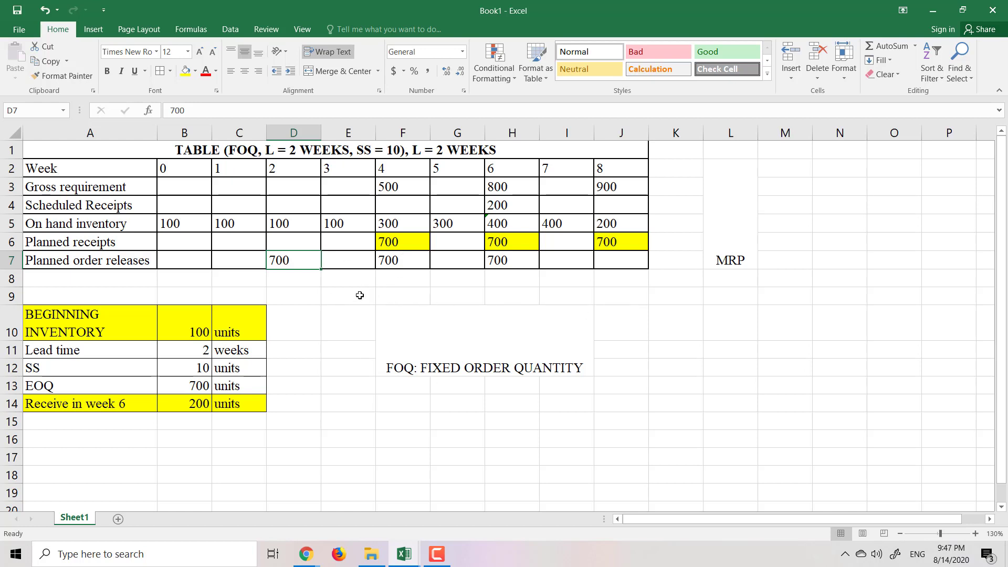
left_click_drag(359, 293, 805, 292)
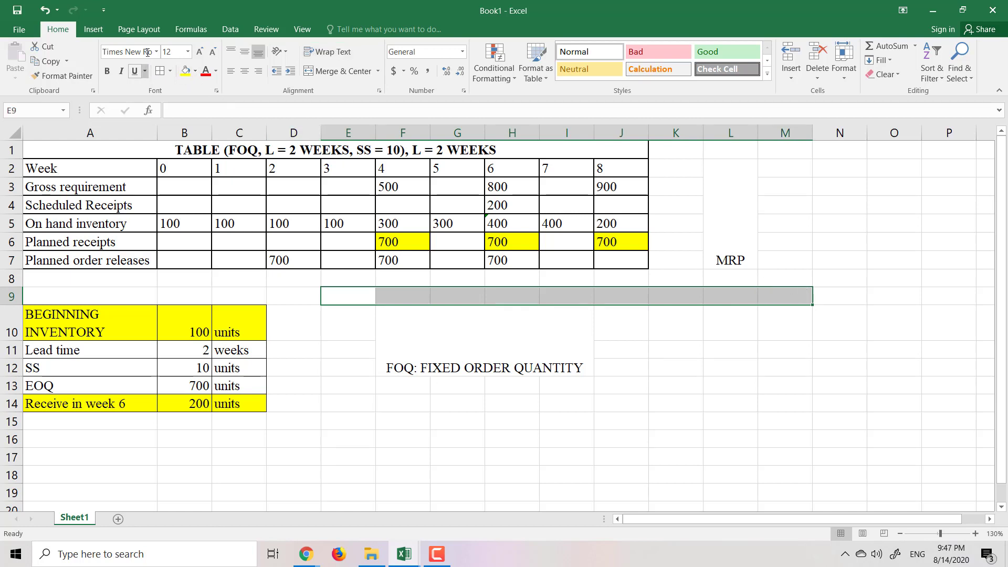
left_click(339, 71)
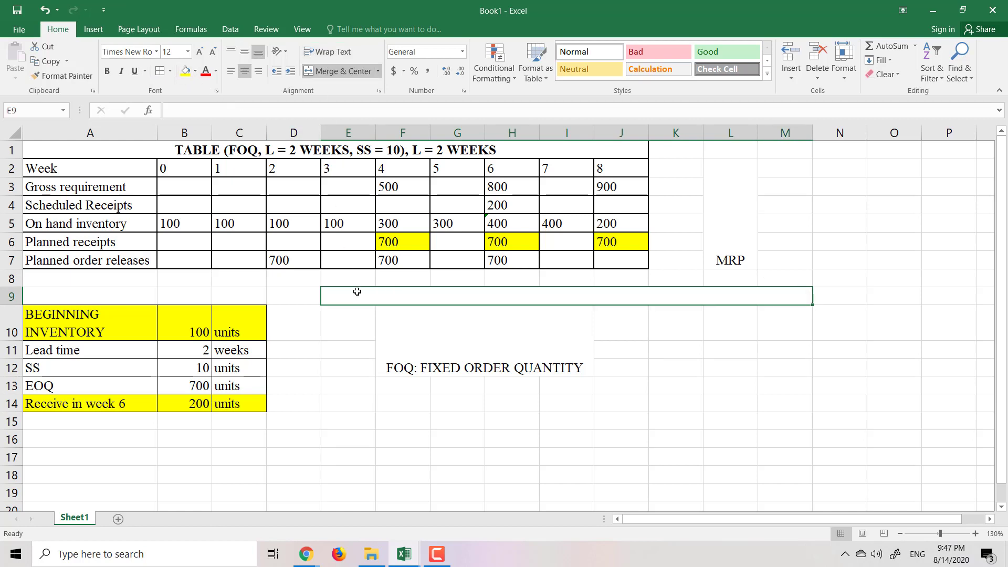
Step: Start an explanatory note in the merged cell E9 with the words "In week 2,"
type("WE=")
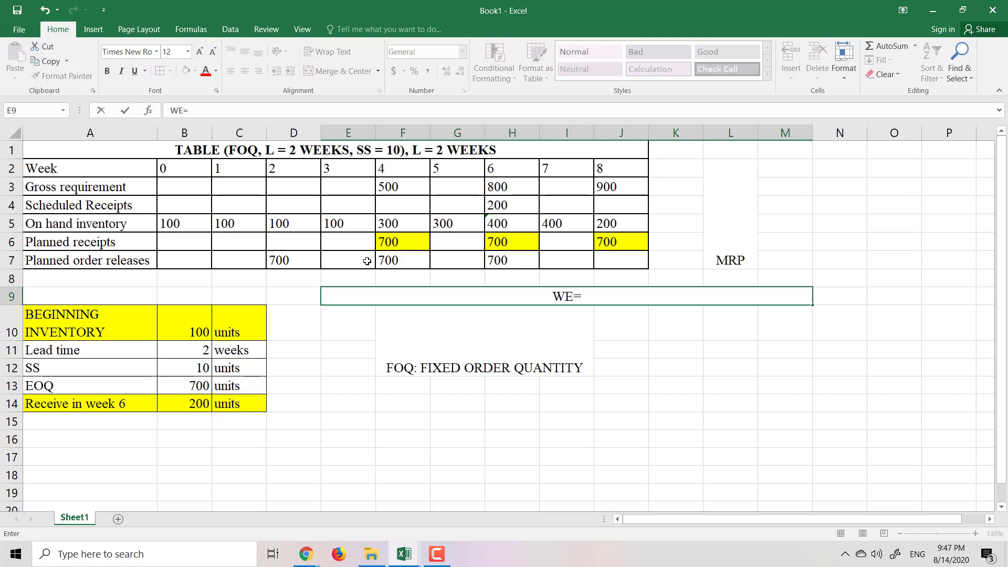
key("BackSpace")
key("BackSpace")
type("In uee")
key("BackSpace")
key("BackSpace")
key("BackSpace")
type("week 2,")
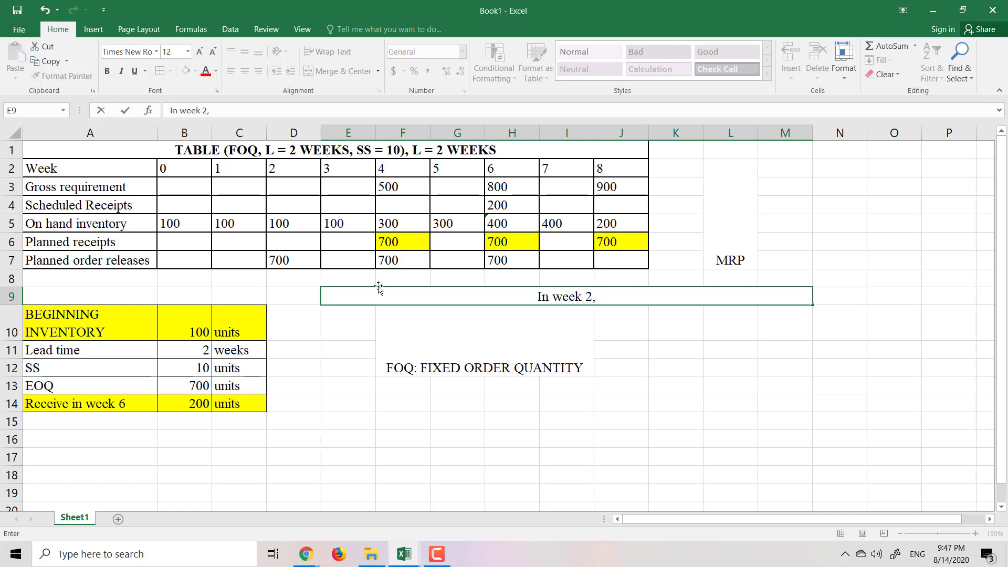
left_click(844, 554)
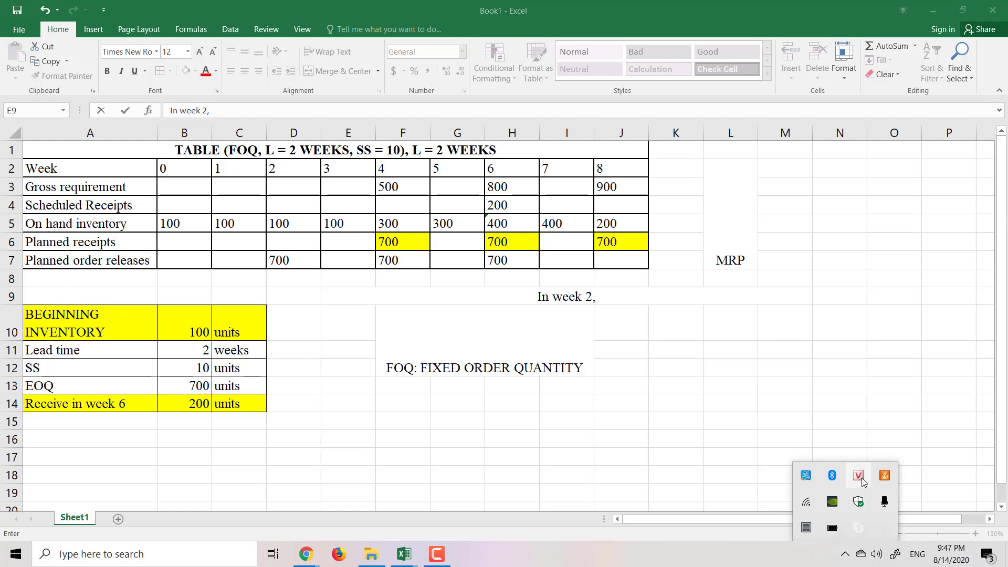
left_click(602, 296)
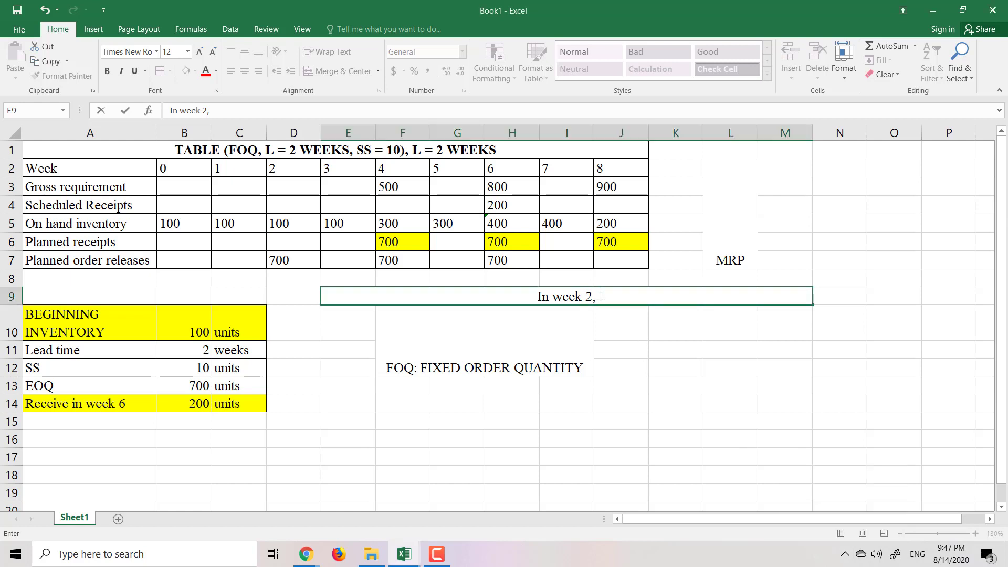
Step: Continue the week 2 sentence in the E9 note with "we make order of 700 tables"
type("we mak")
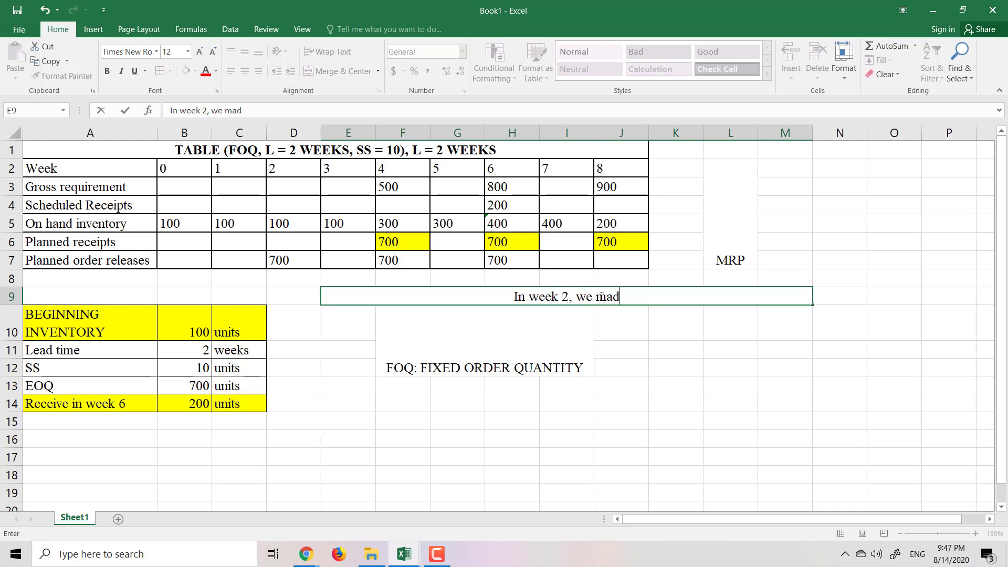
type("e pr")
key("BackSpace")
key("BackSpace")
type("or")
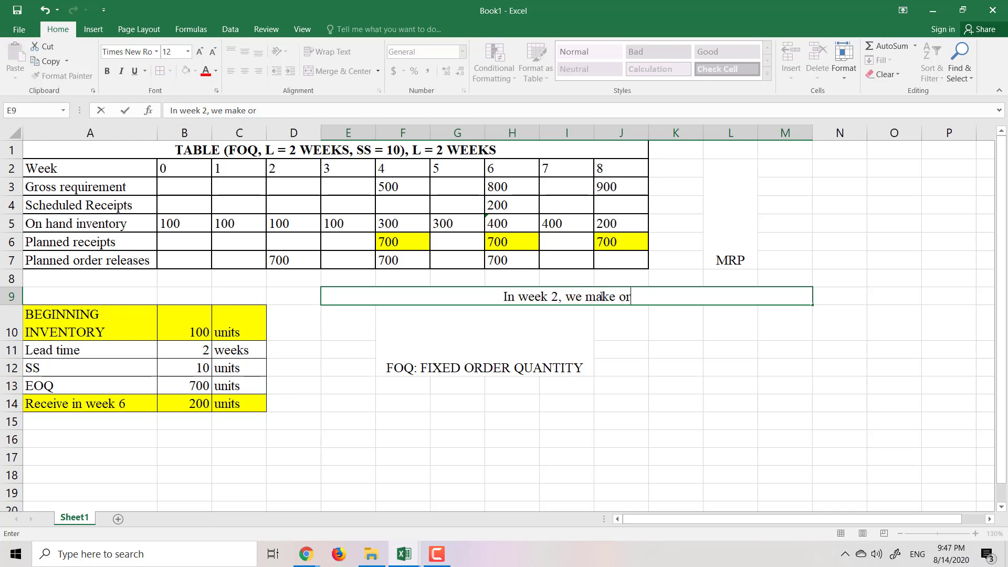
type("der of ")
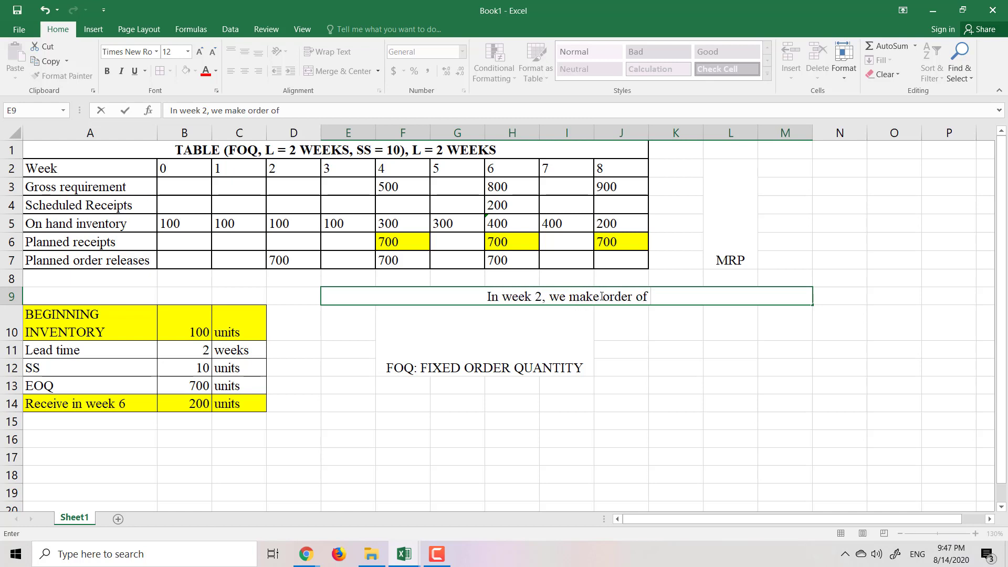
type("700 ta")
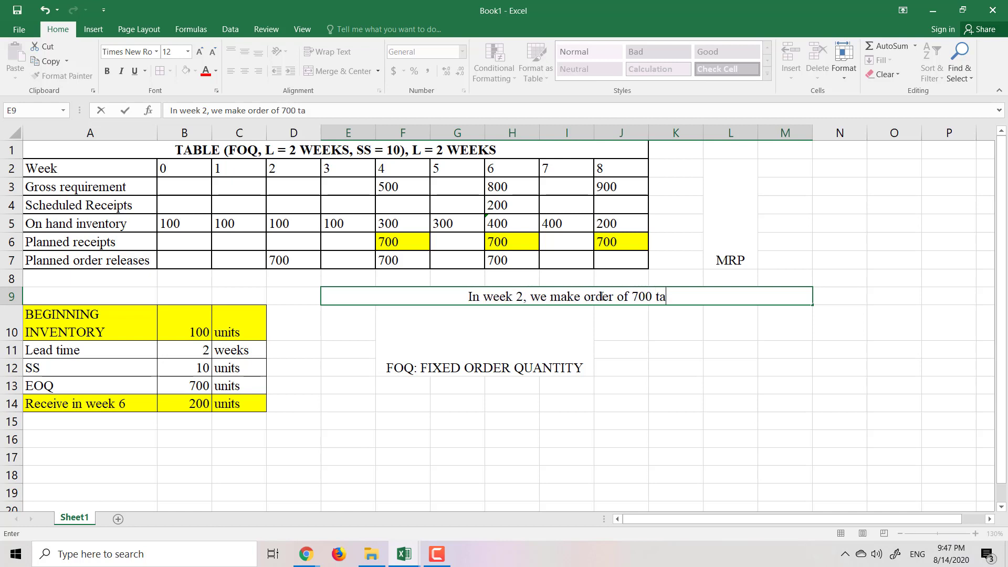
type("bles")
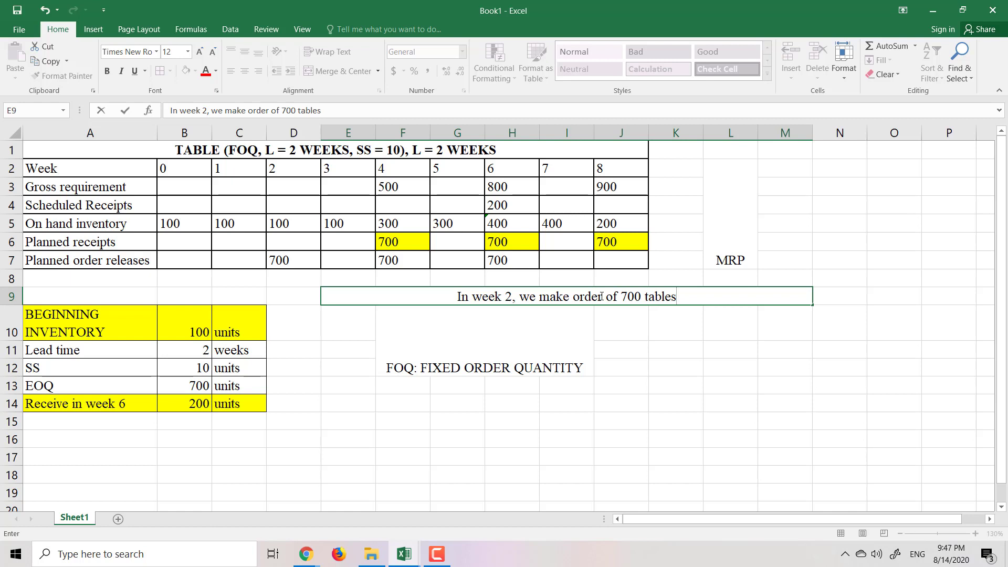
Step: Close the week 2 sentence with a period and add "In week 4, we receive 700 tables" to the E9 note
type(". I")
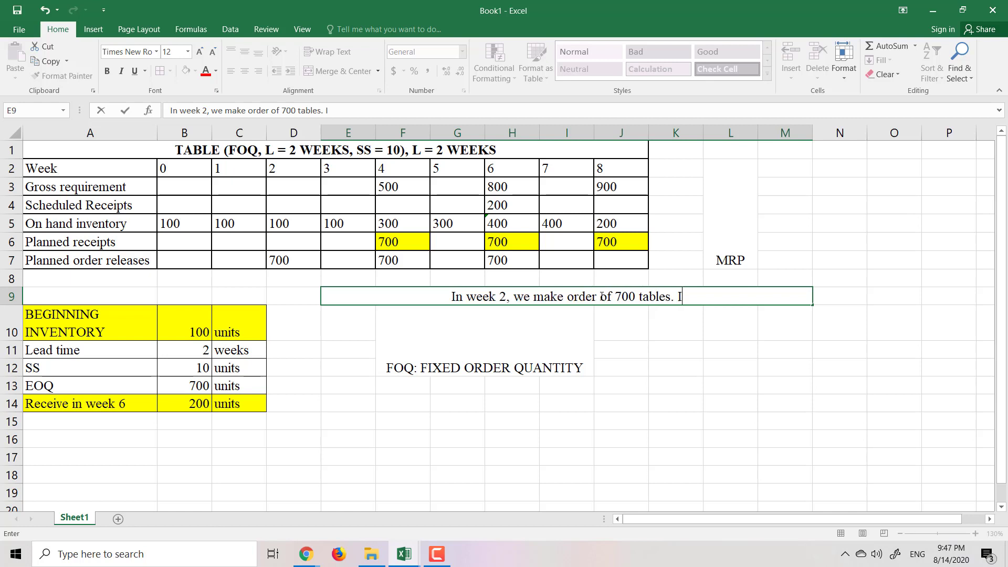
type("n week")
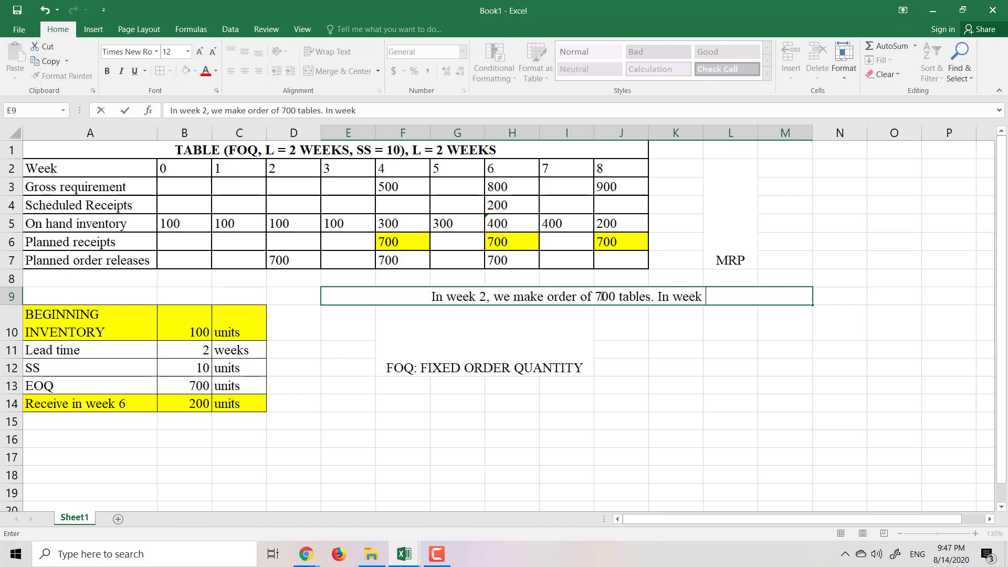
type("4, w")
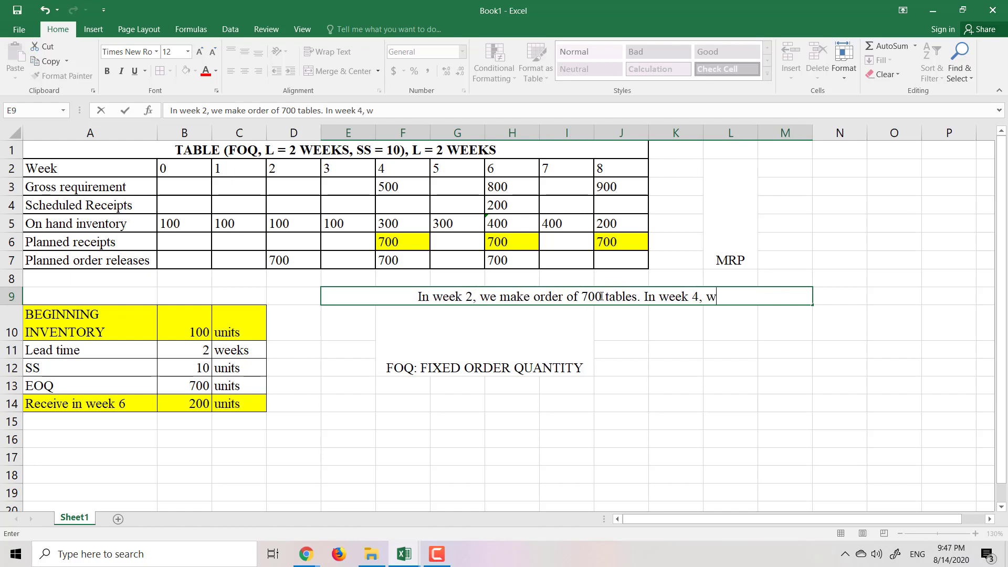
type("e receiv")
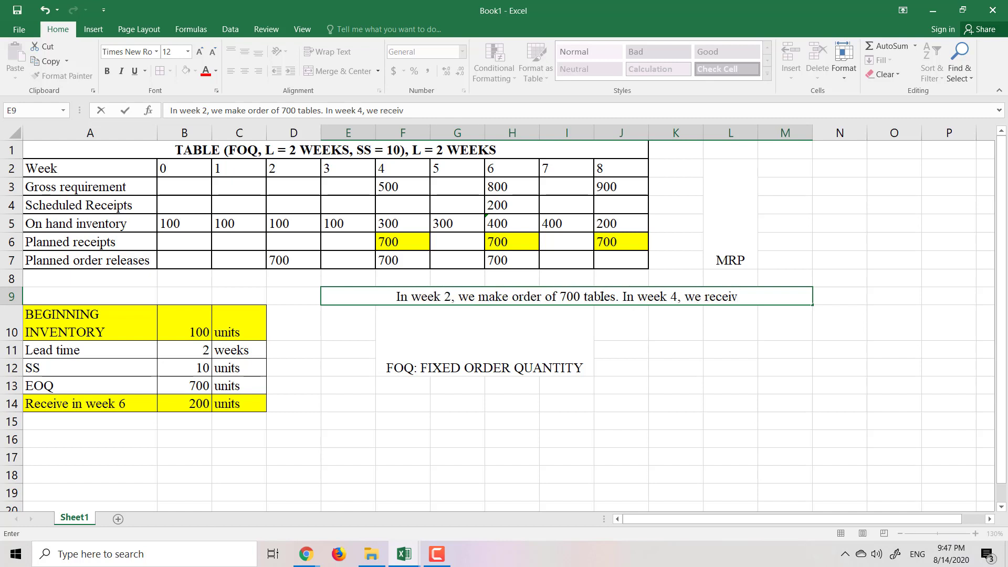
type("e")
type(" 700")
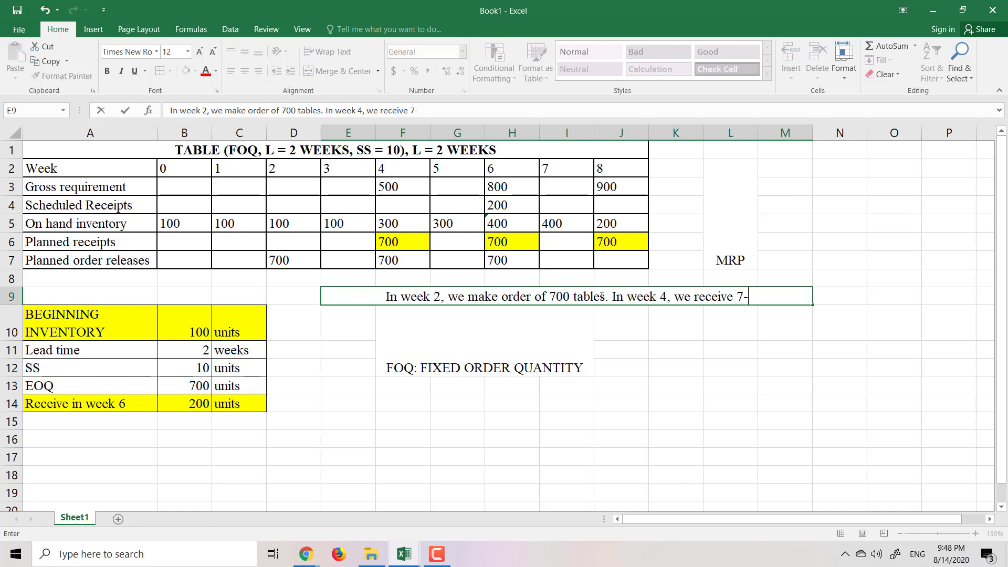
type(" tables")
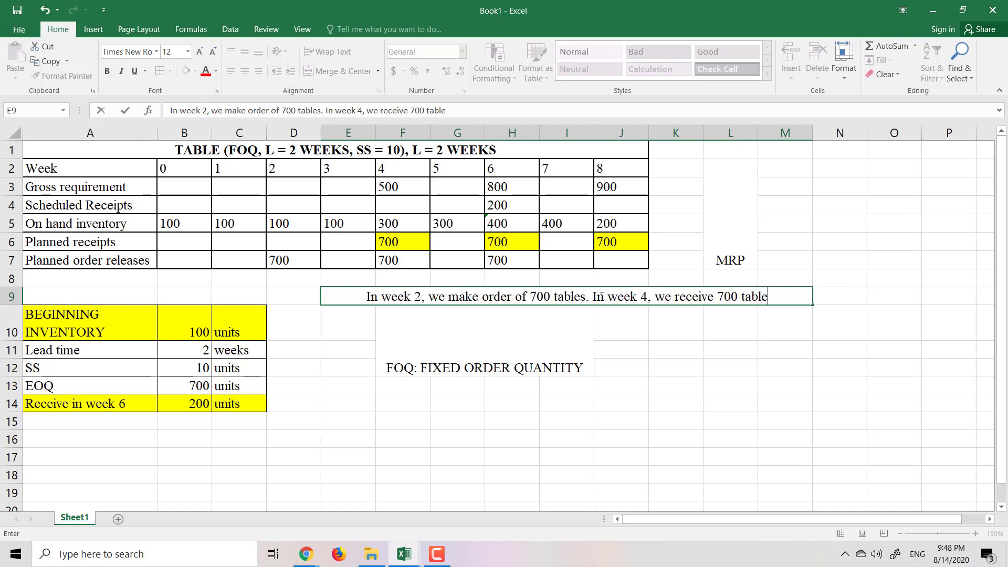
Step: Extend the week 4 sentence in the E9 note with "& make new order of 700 tables"
type(" & ma")
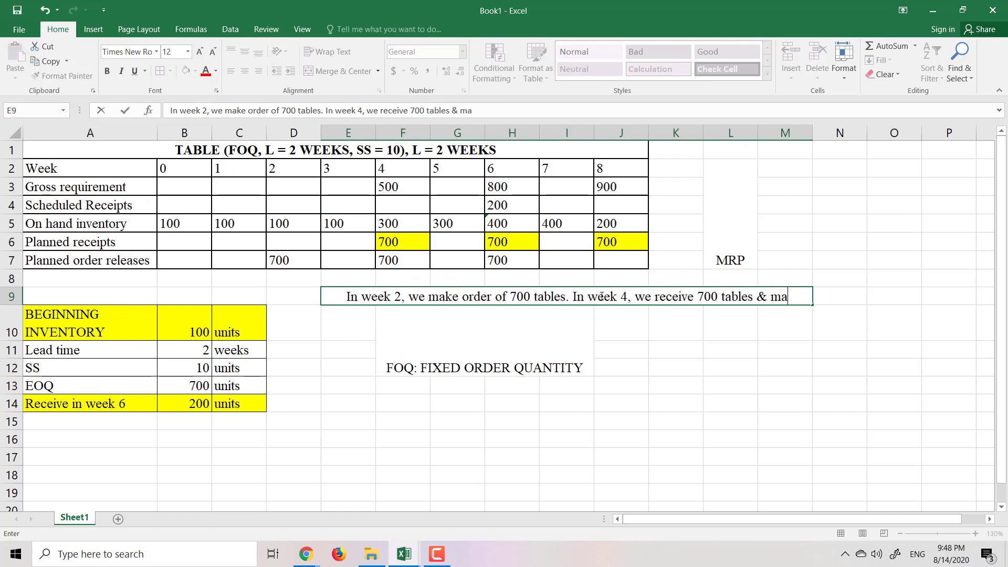
type("ke or")
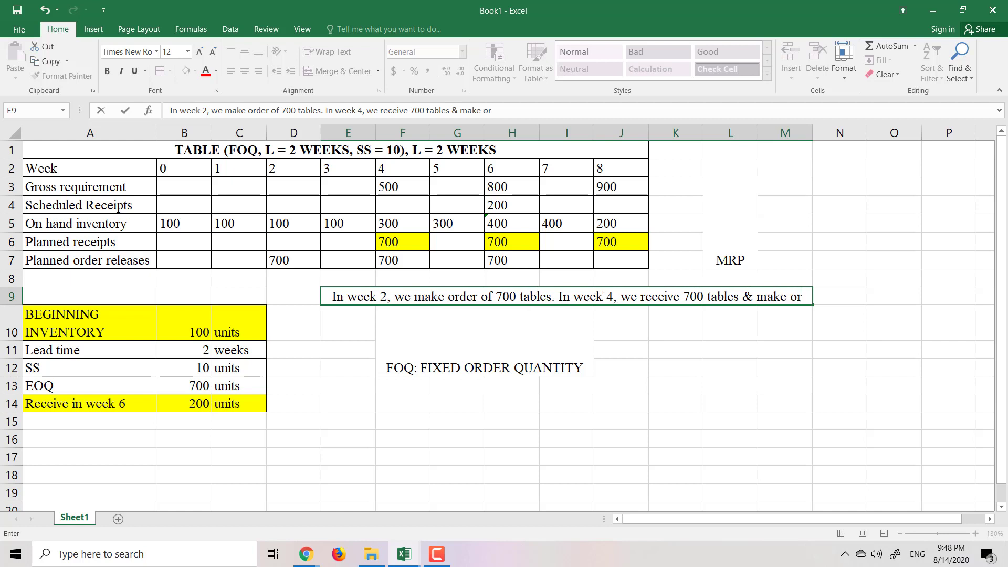
key("BackSpace")
key("BackSpace")
type("new p")
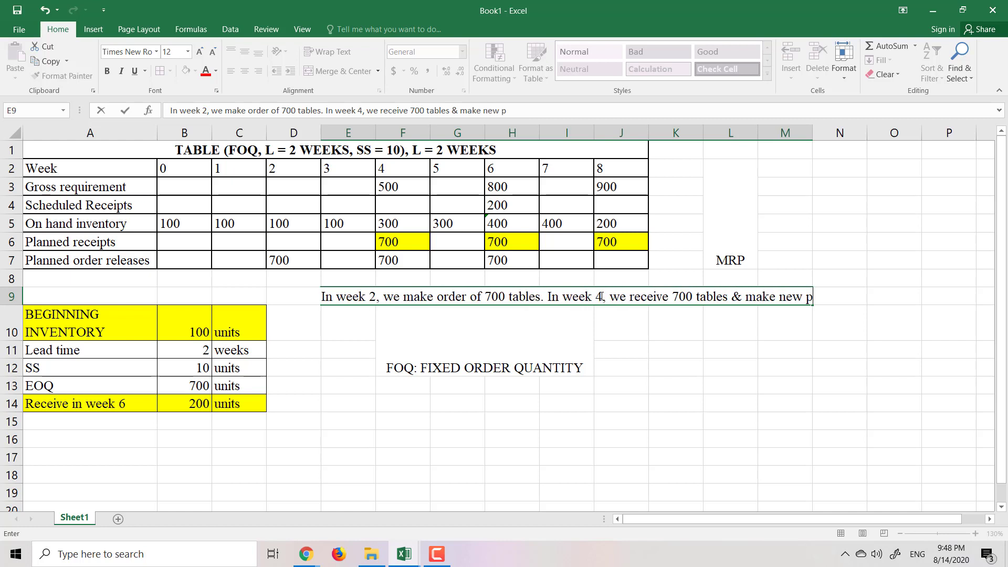
key("BackSpace")
type("order o")
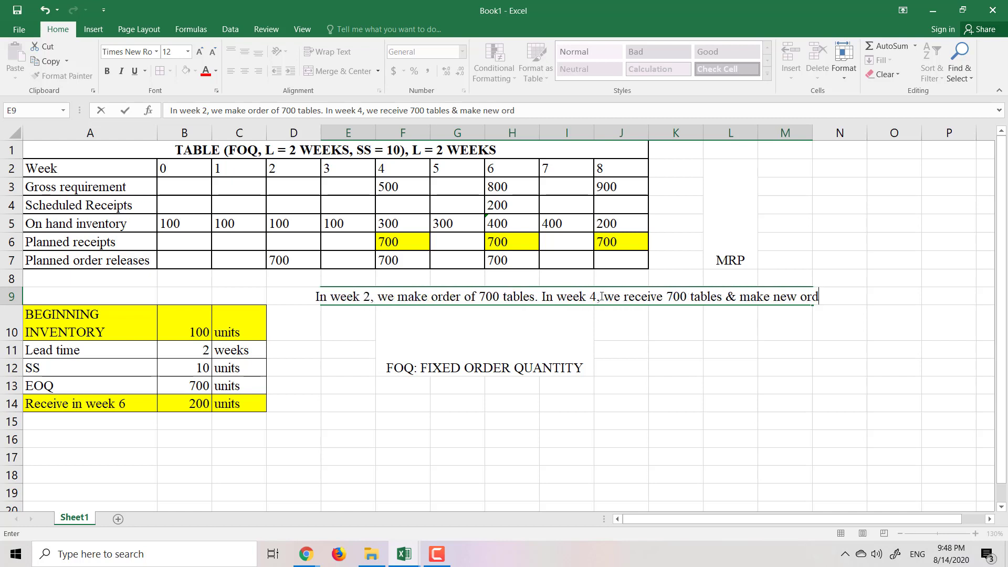
type("f 700 ta")
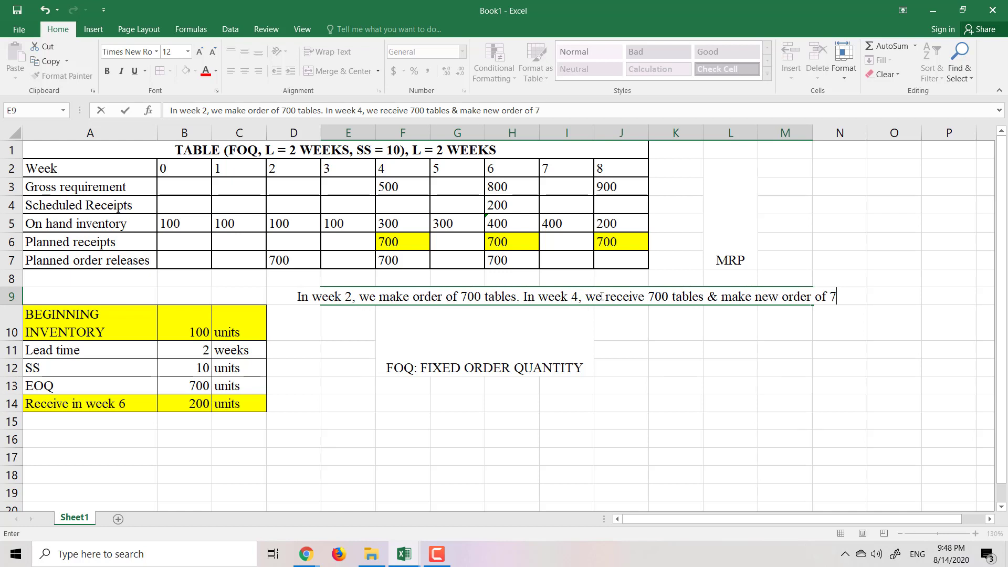
type("bles,")
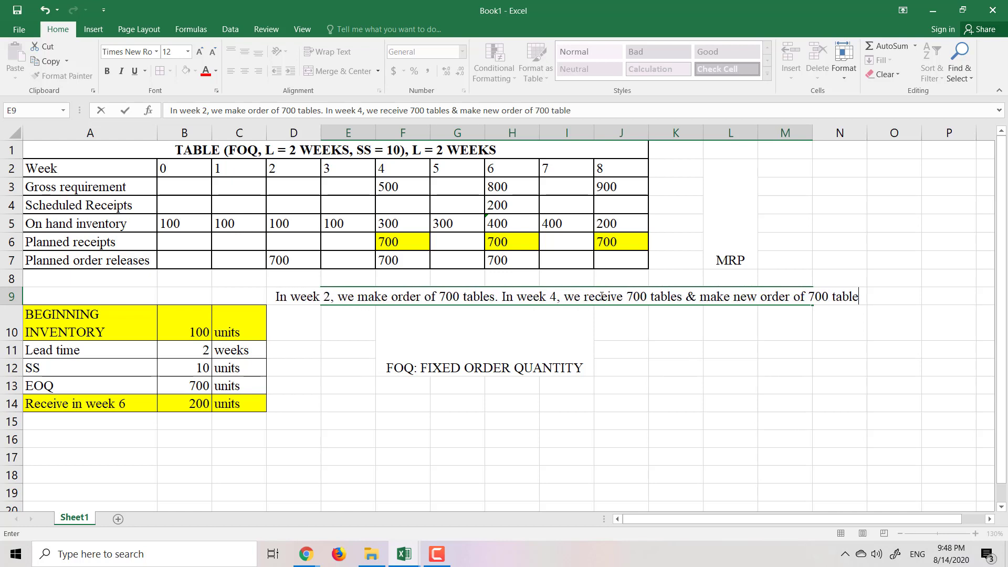
key("BackSpace")
key("BackSpace")
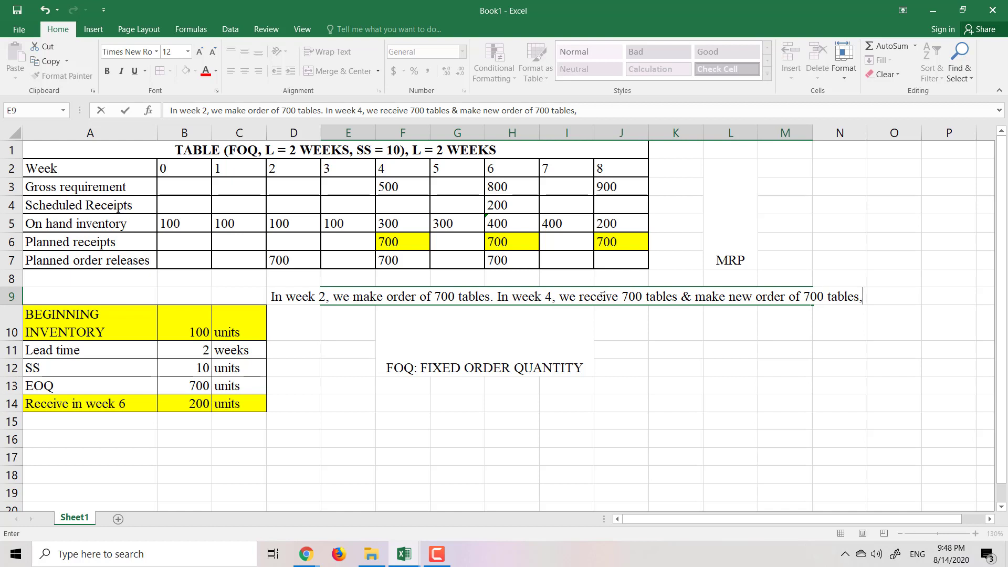
Step: Close the week 4 sentence with a period and add "In week 6, we receive 700 tables" to the E9 note
type(". In ")
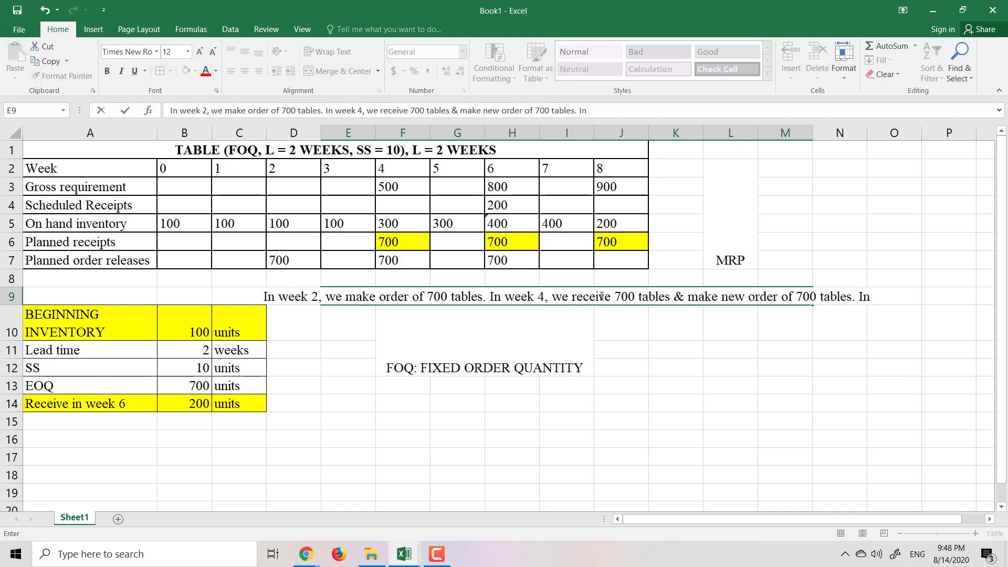
type("wee")
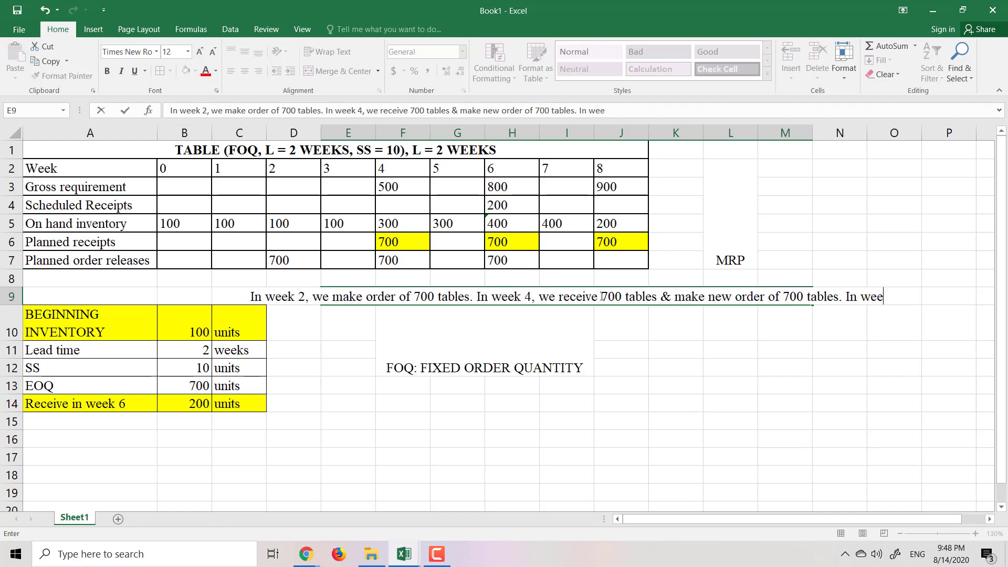
type("k 6")
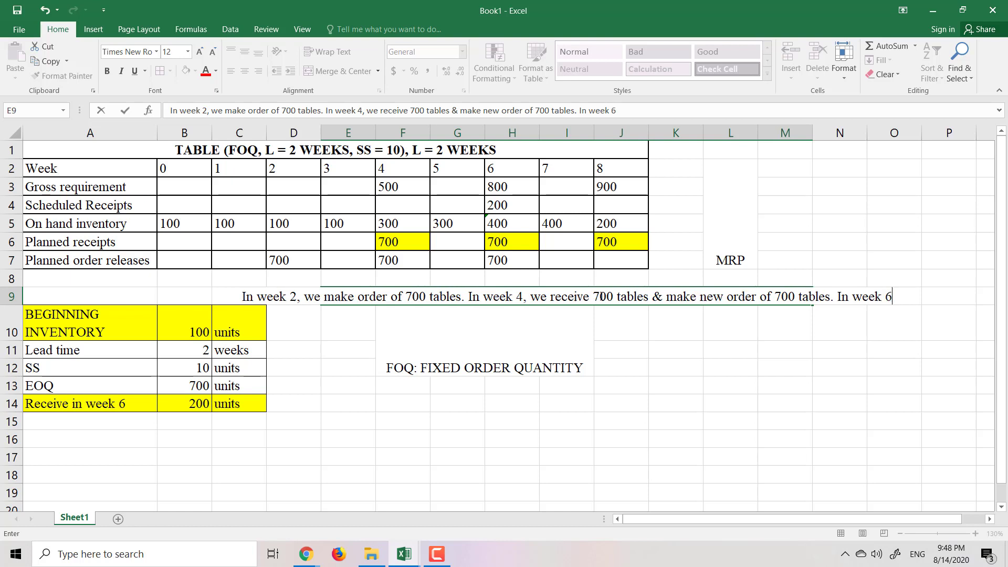
type(", we")
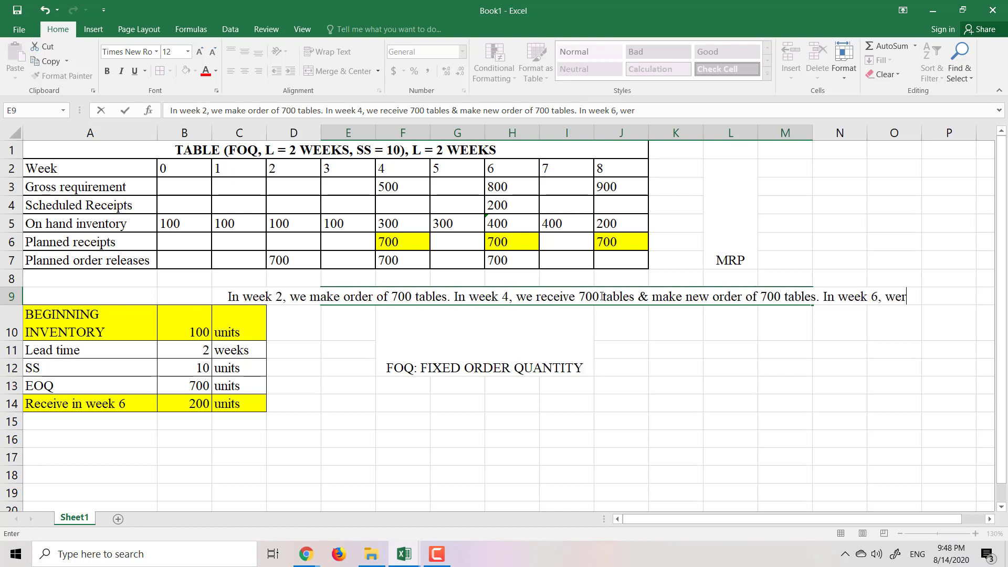
type(" receive")
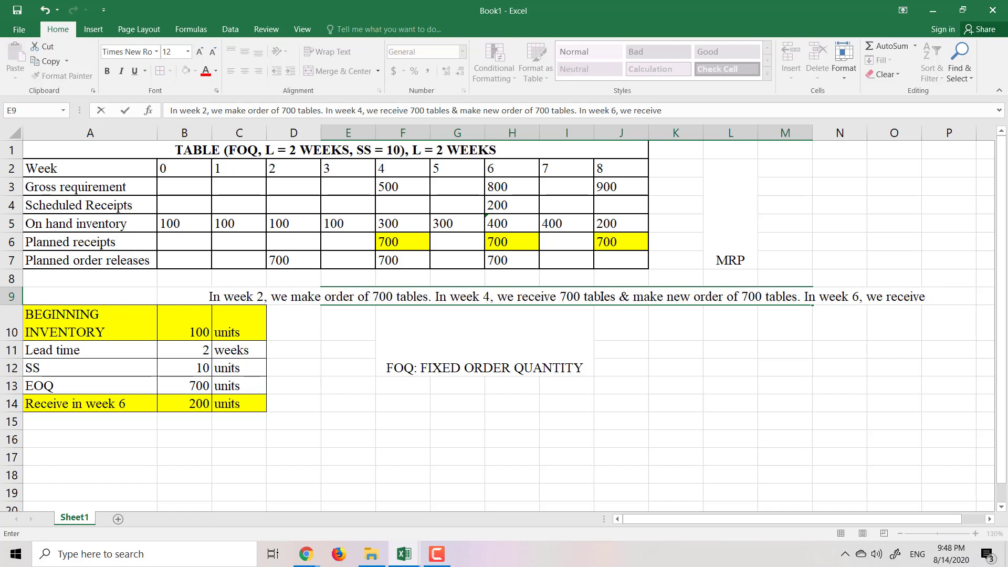
type(" 7")
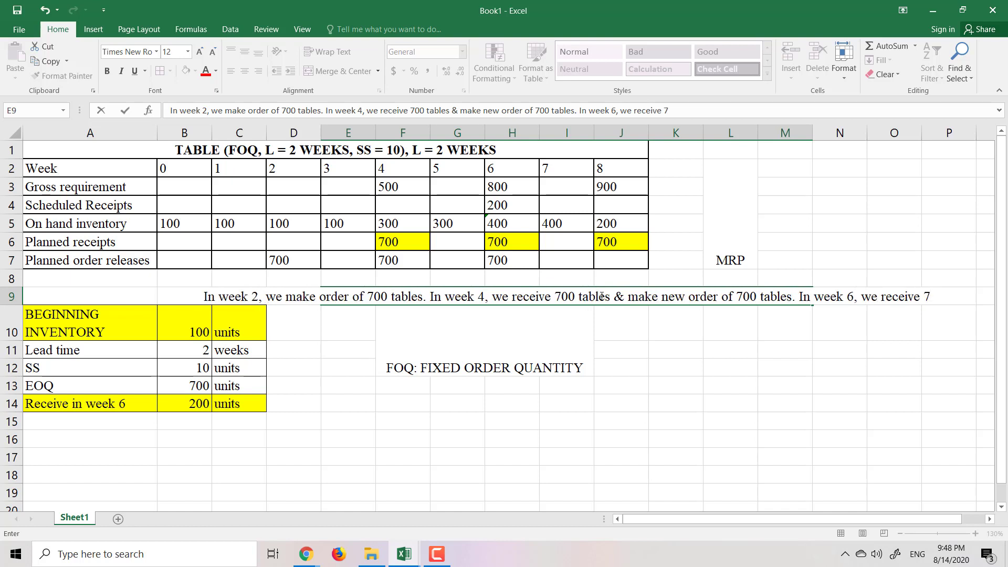
type("00 ta")
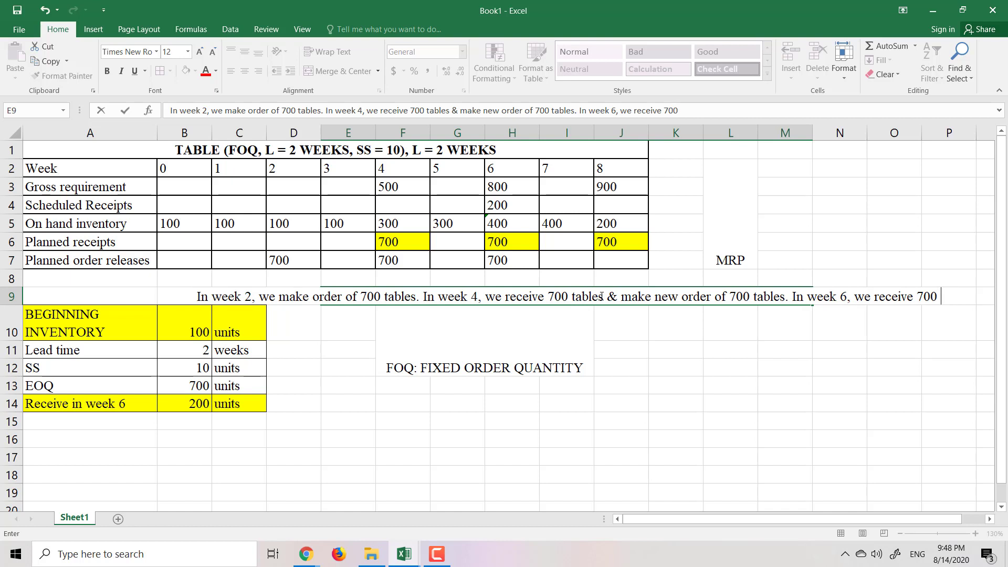
type("bles")
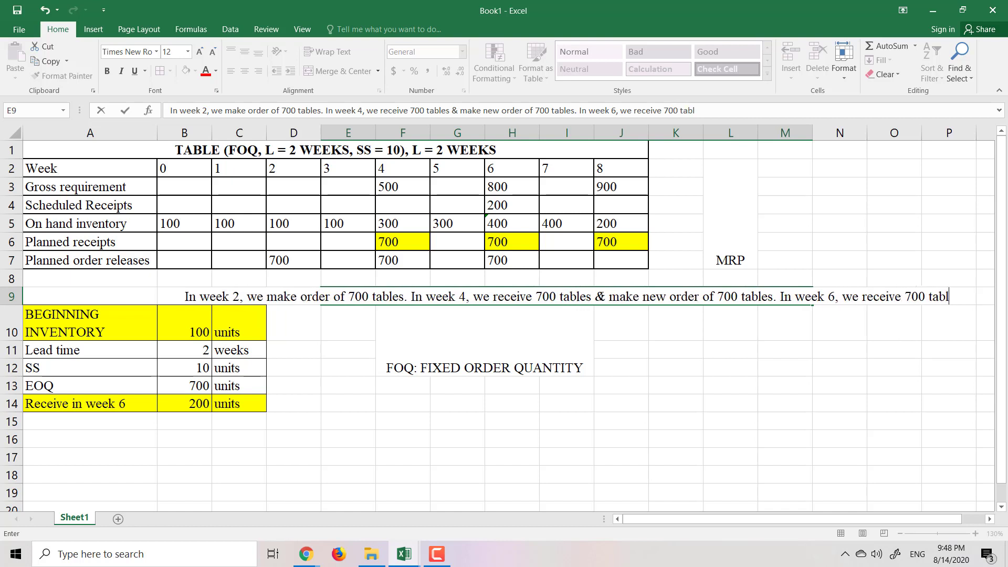
Step: Extend the week 6 sentence in the E9 note with "and another 200 tables for previous order"
type(" and ")
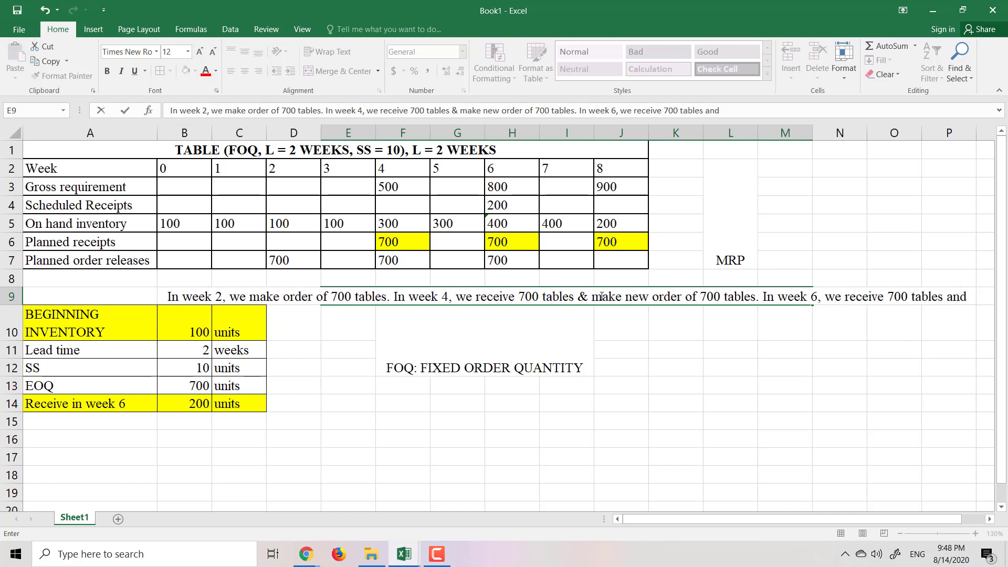
type("another")
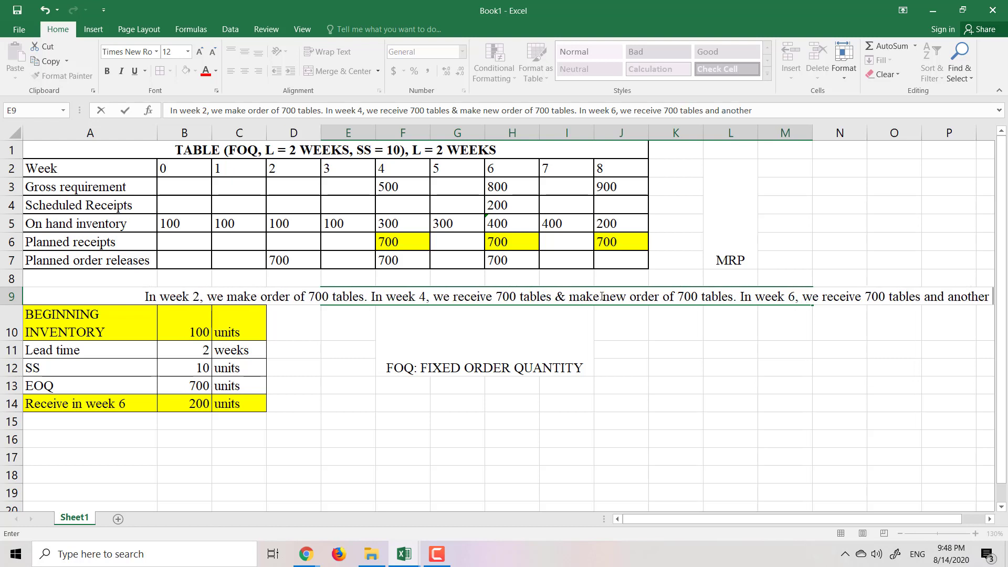
type(" 200 tabe")
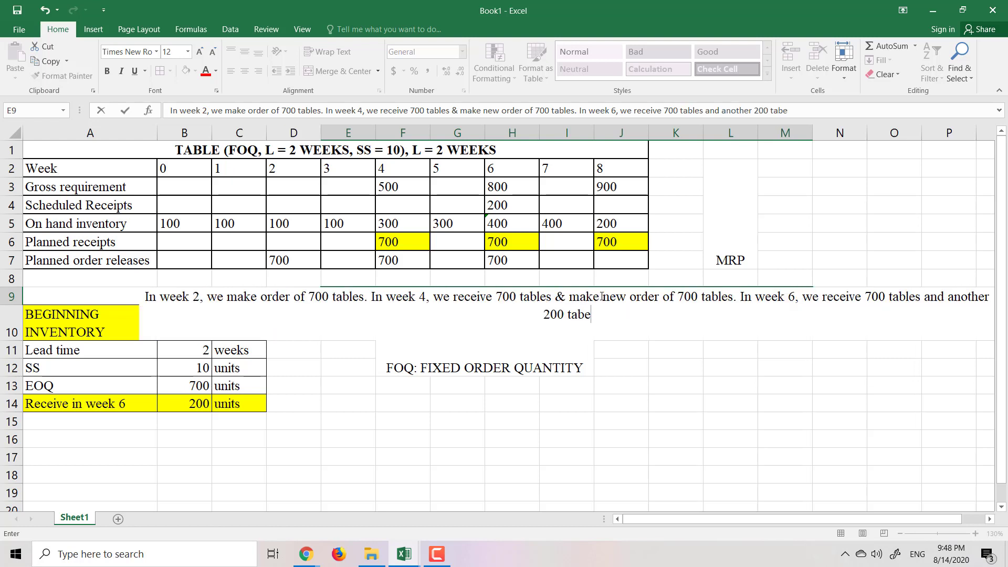
key("BackSpace")
type("les for ")
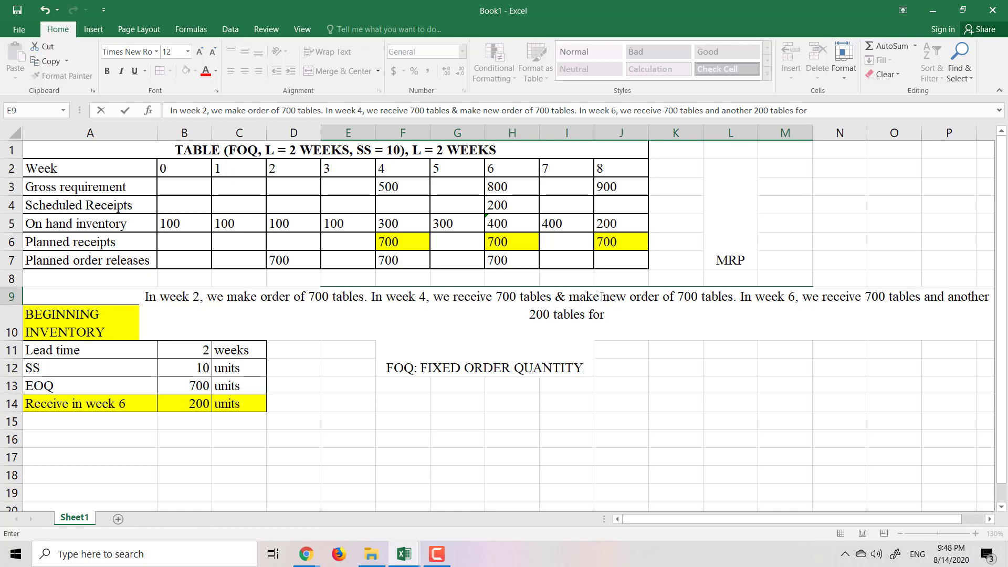
type("previ")
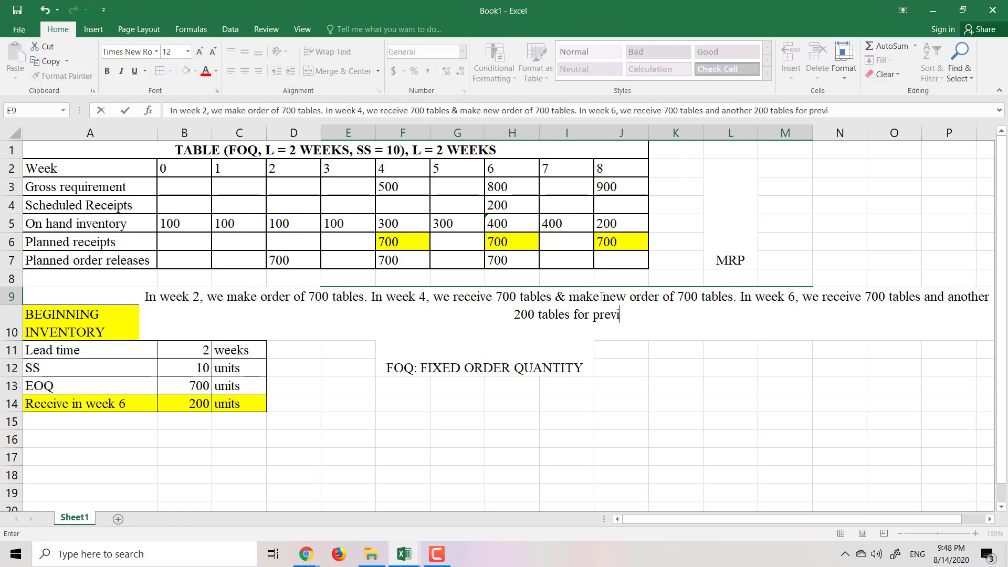
type("ous")
type("order")
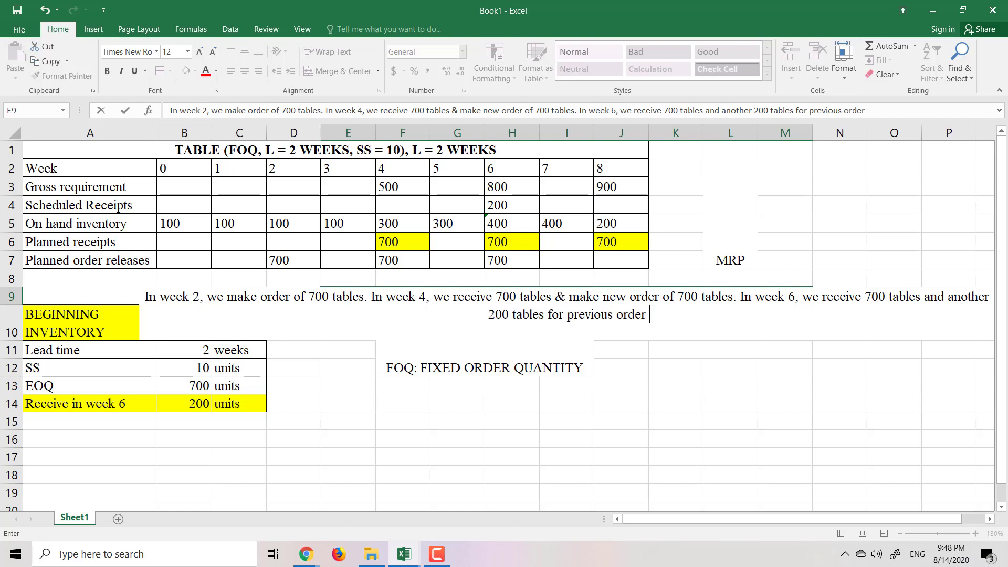
Step: Continue the week 6 sentence in the E9 note with "& makes a new order of 700 tables"
type(" & makes ")
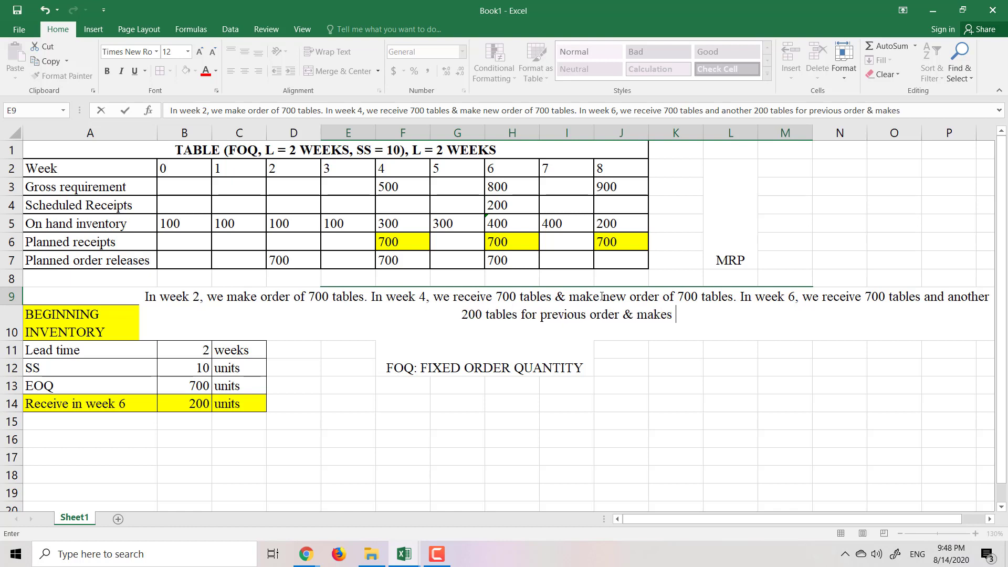
type("a new ode==r")
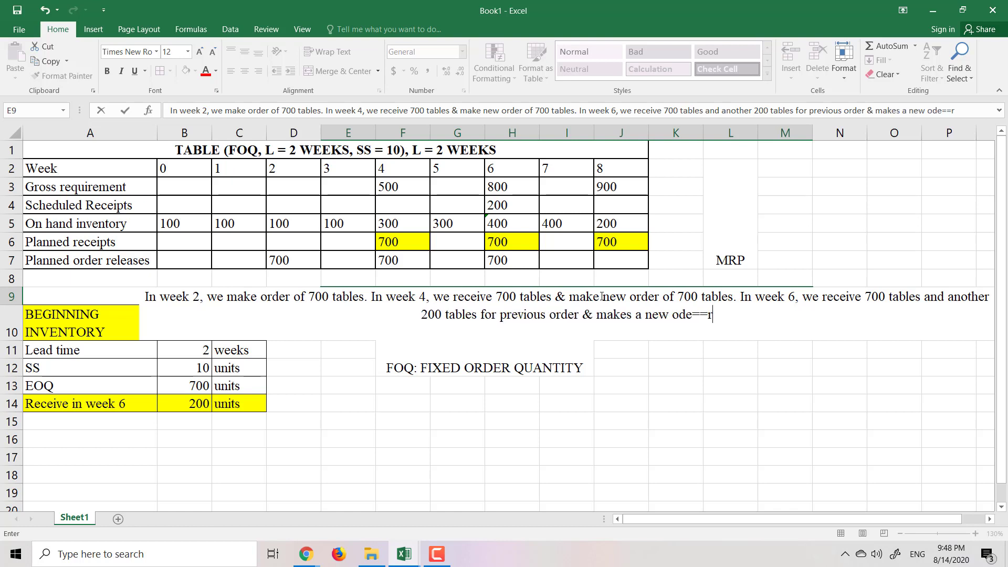
key("BackSpace")
key("BackSpace")
type("rder of 7")
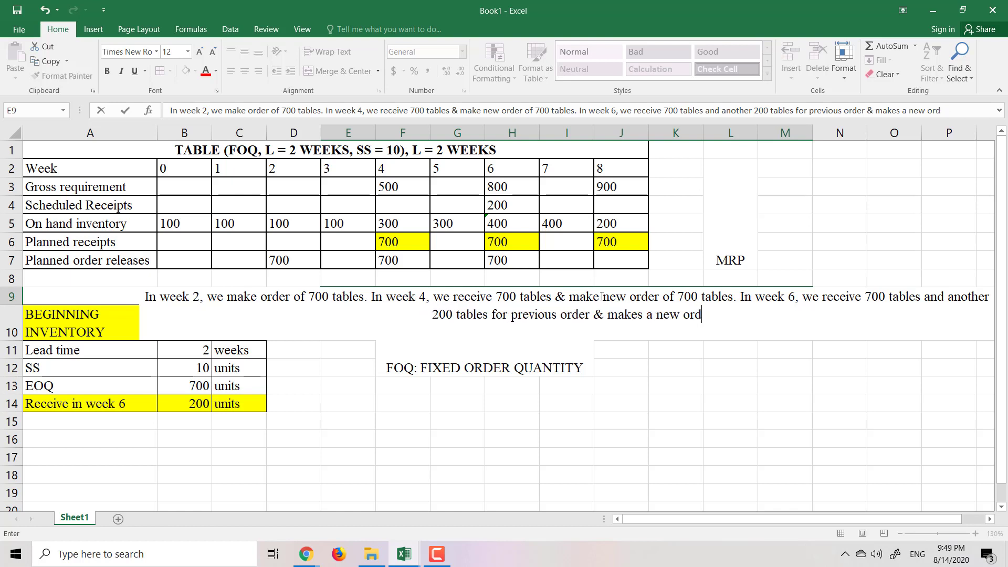
type("00 table")
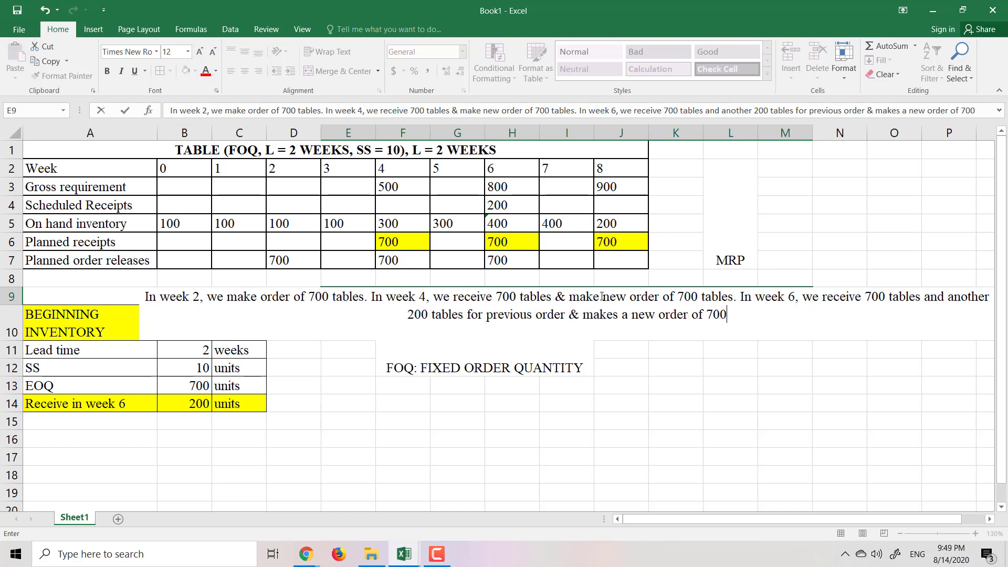
type("s")
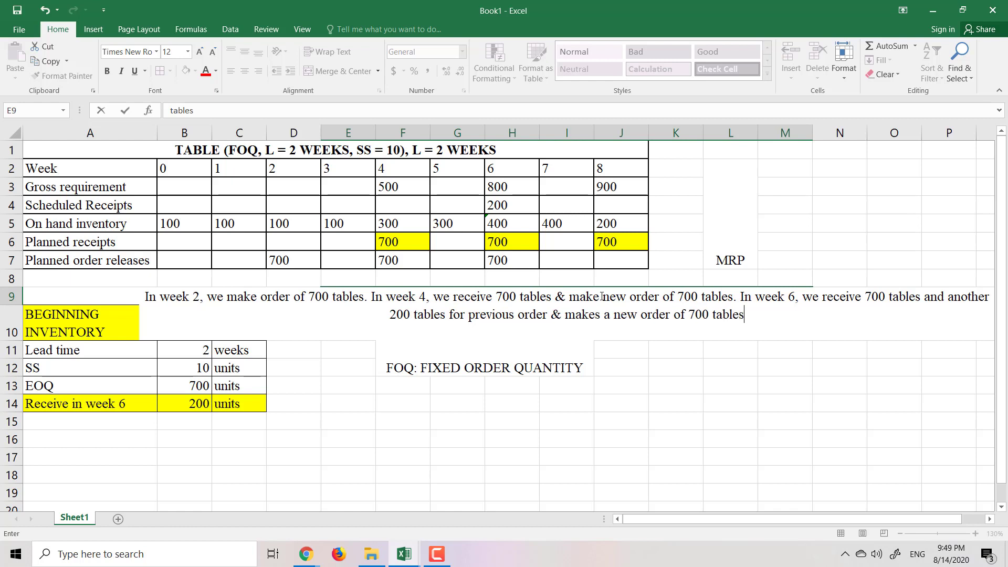
Step: Close the week 6 sentence with a period and add "In week 8, we receive 700 tables." to the E9 note
type(". In w")
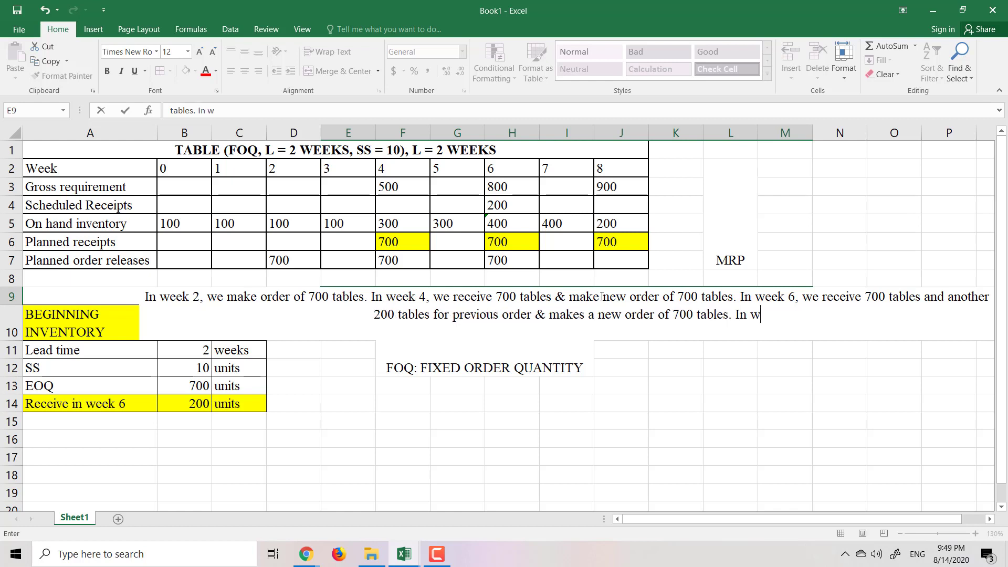
type("eek 8")
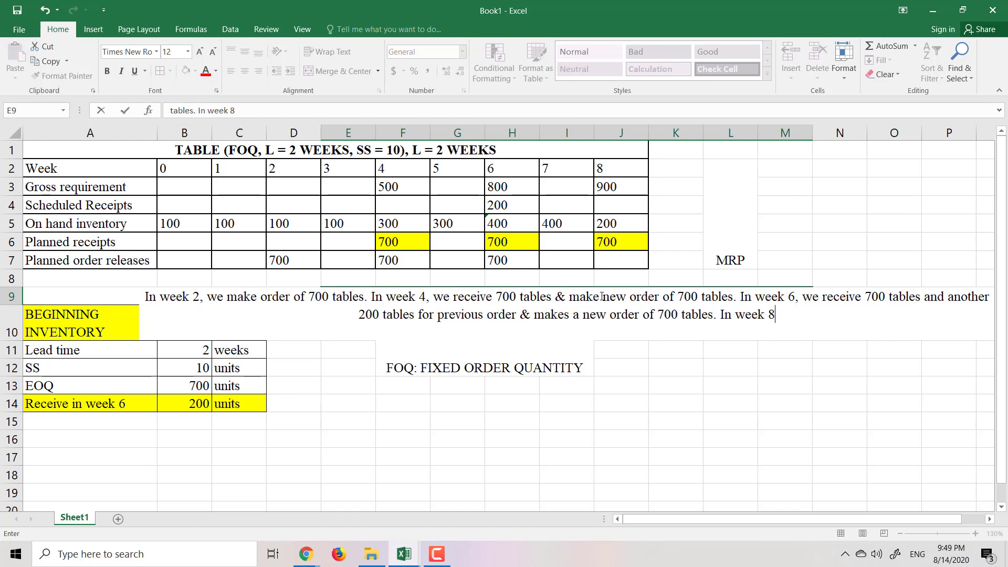
type(", we rec")
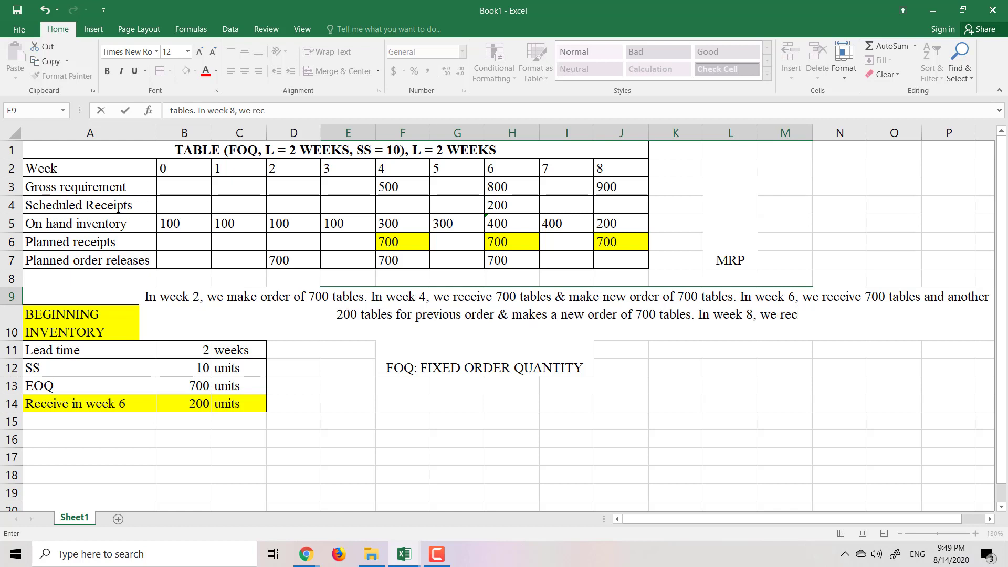
type("eive")
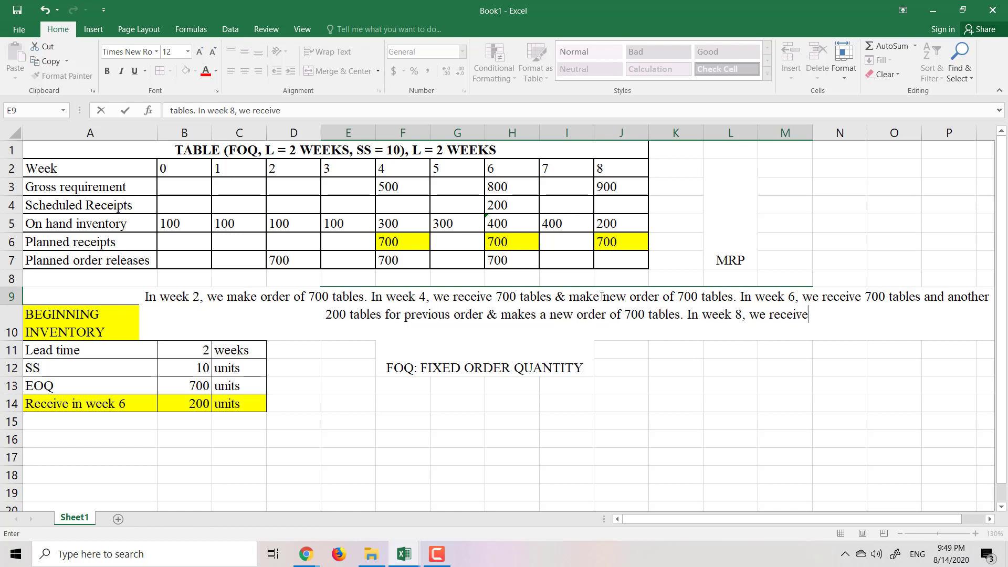
type(" 700 tba")
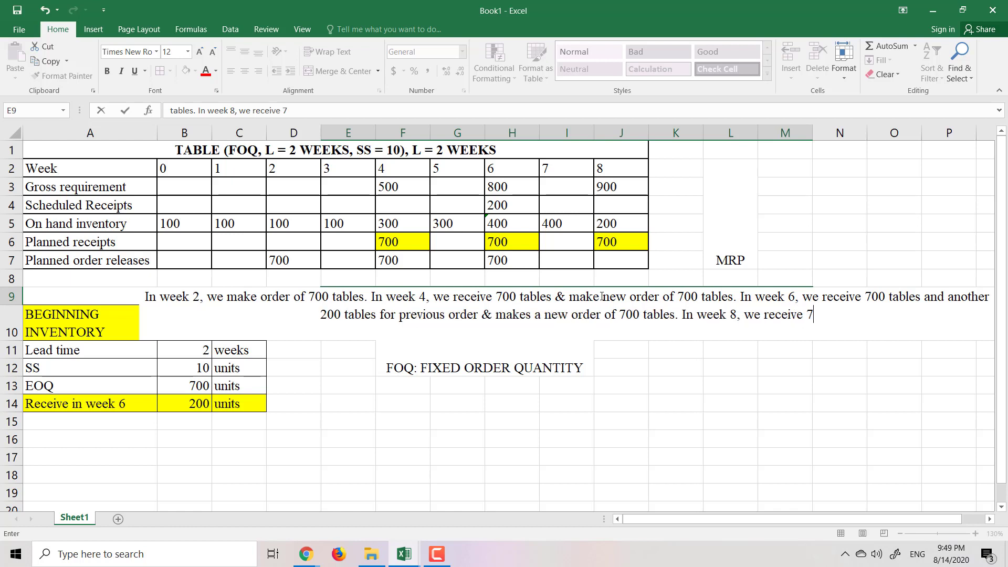
key("BackSpace")
key("BackSpace")
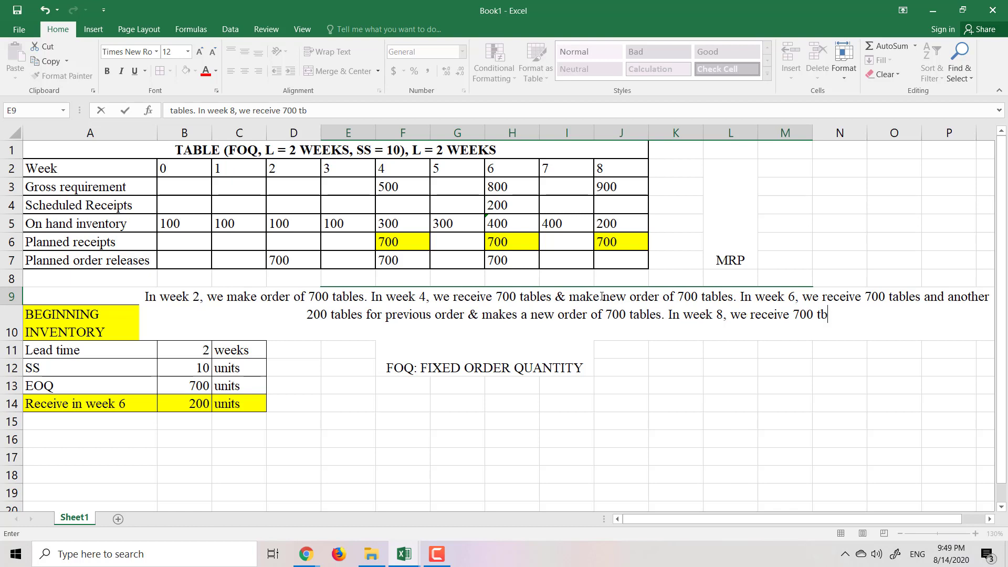
type("ables")
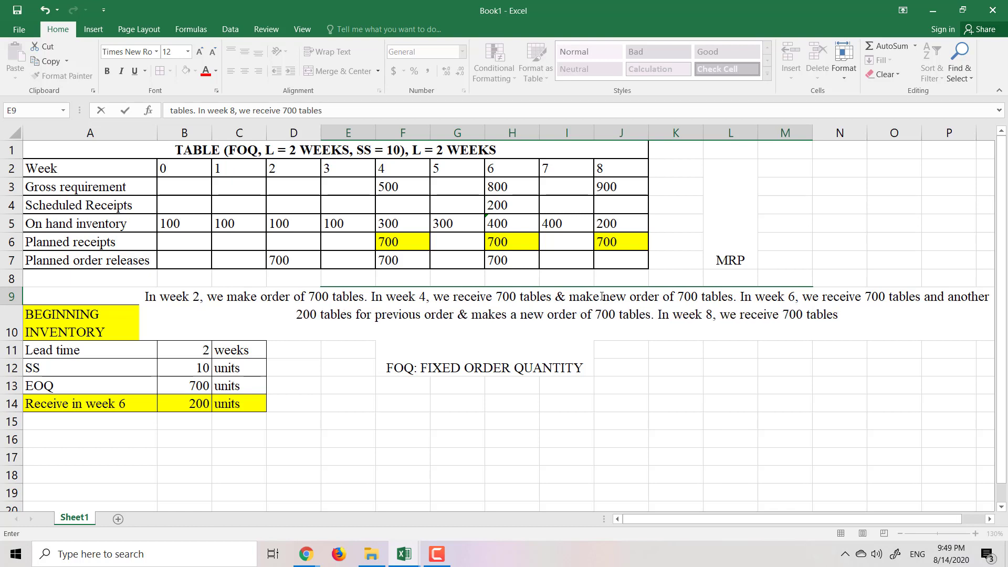
type(".")
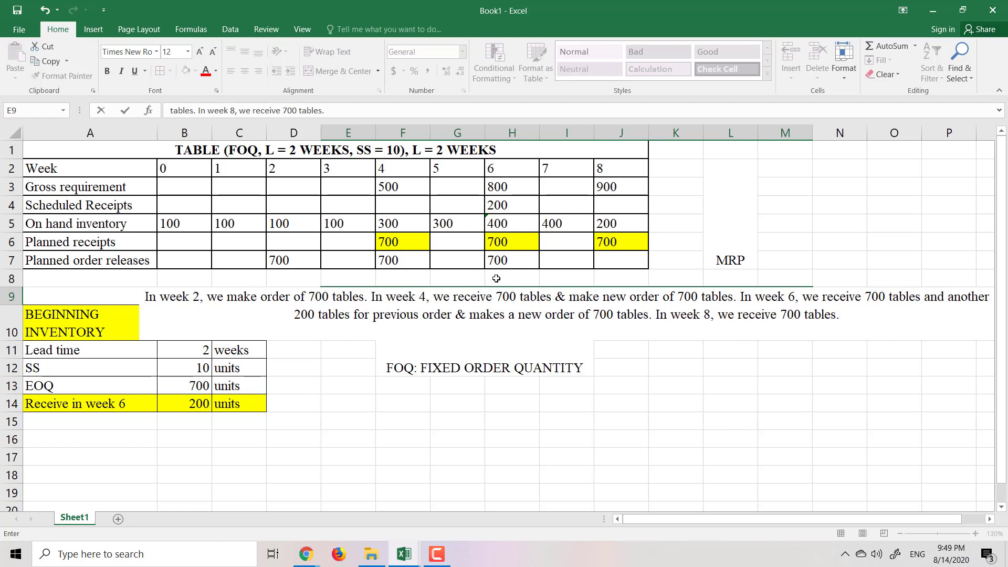
Step: Insert "; we deliver 500 tables to the customers" before the period of the week 4 sentence in the E9 note
left_click(733, 296)
type("; ")
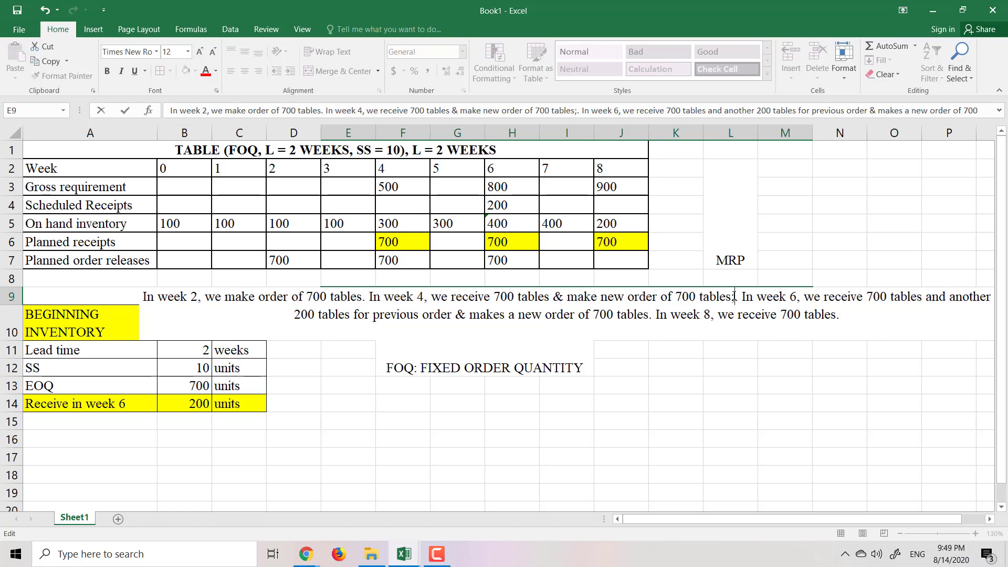
type("we make")
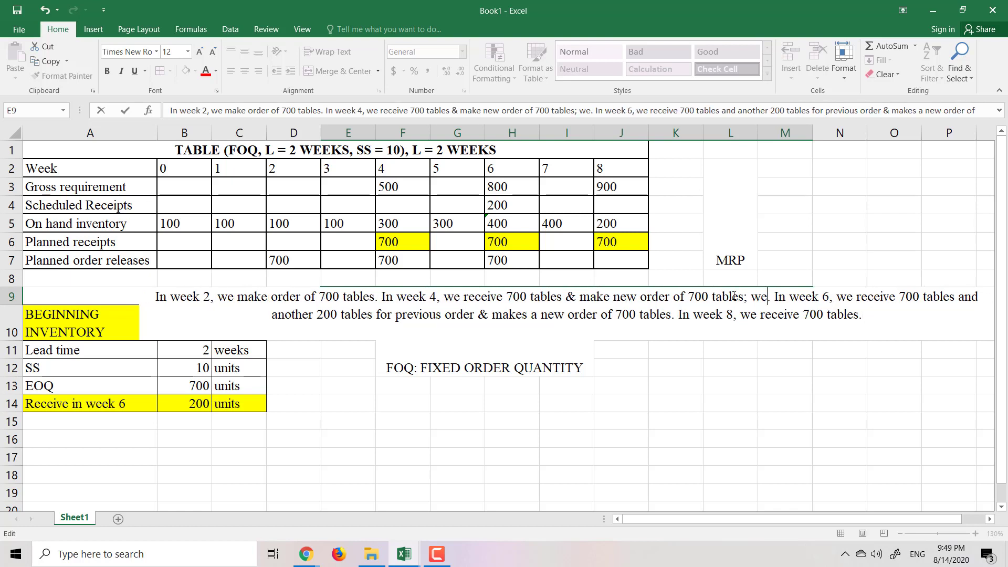
key("BackSpace")
key("BackSpace")
key("BackSpace")
key("BackSpace")
key("BackSpace")
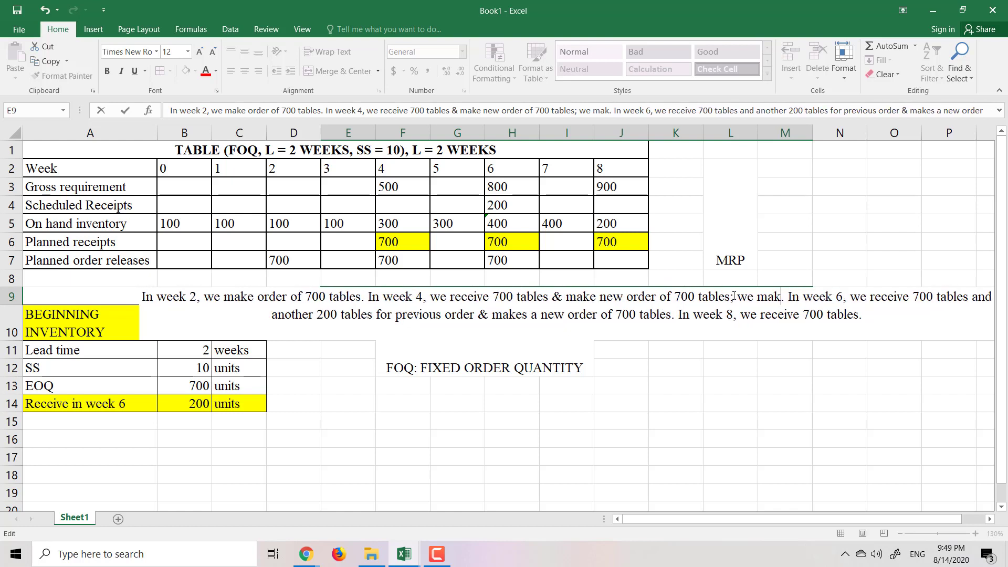
type("deliver")
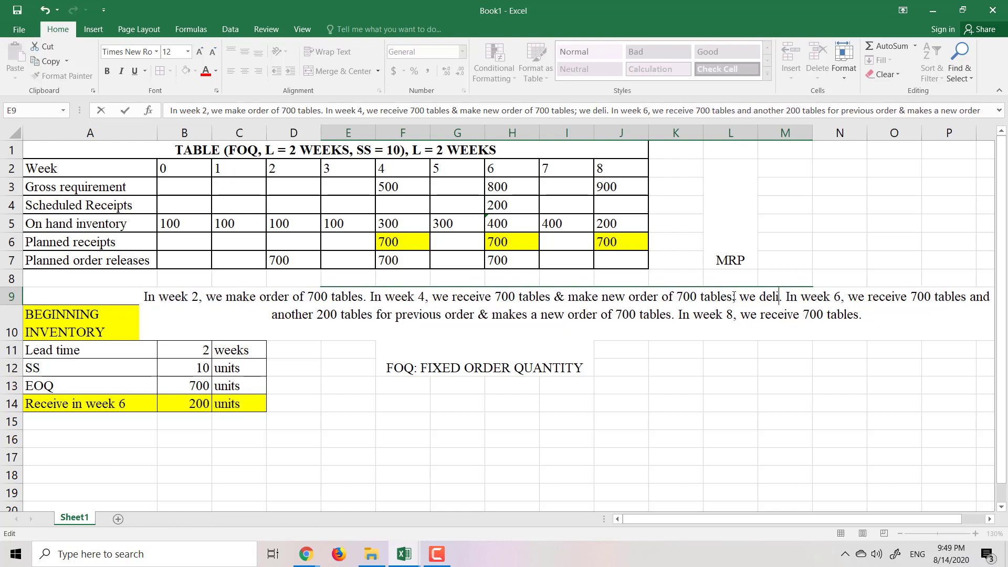
type(" 500 tab")
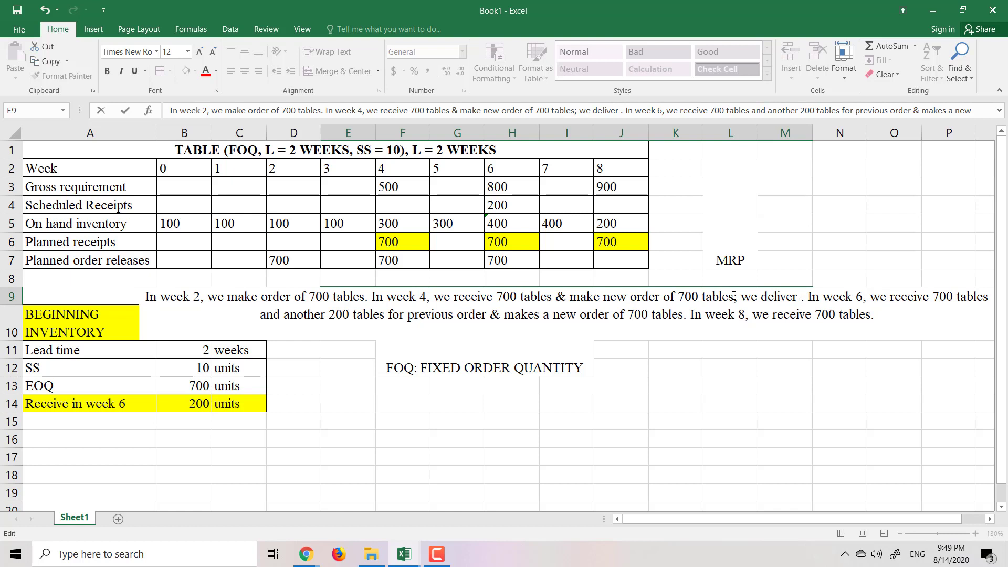
type("les to th")
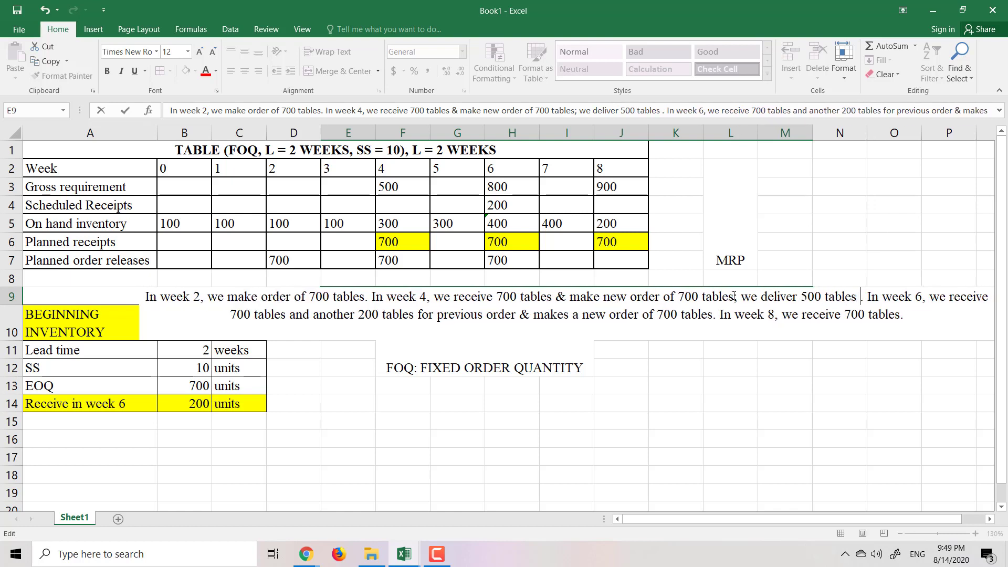
type("e customers")
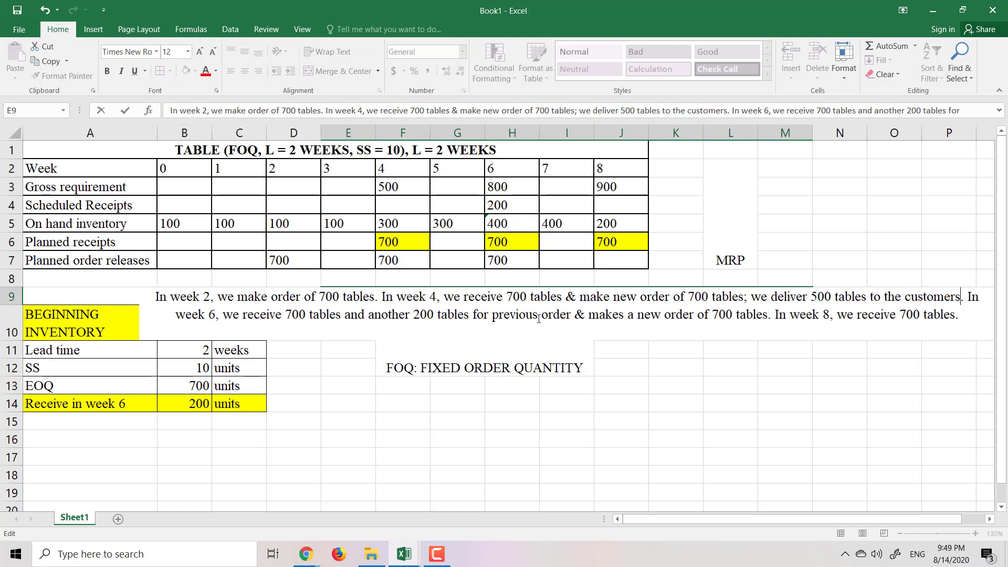
Step: Insert "; er deliver 800 tables to the customers" before the period of the week 6 sentence in the E9 note
left_click(768, 315)
type("; ")
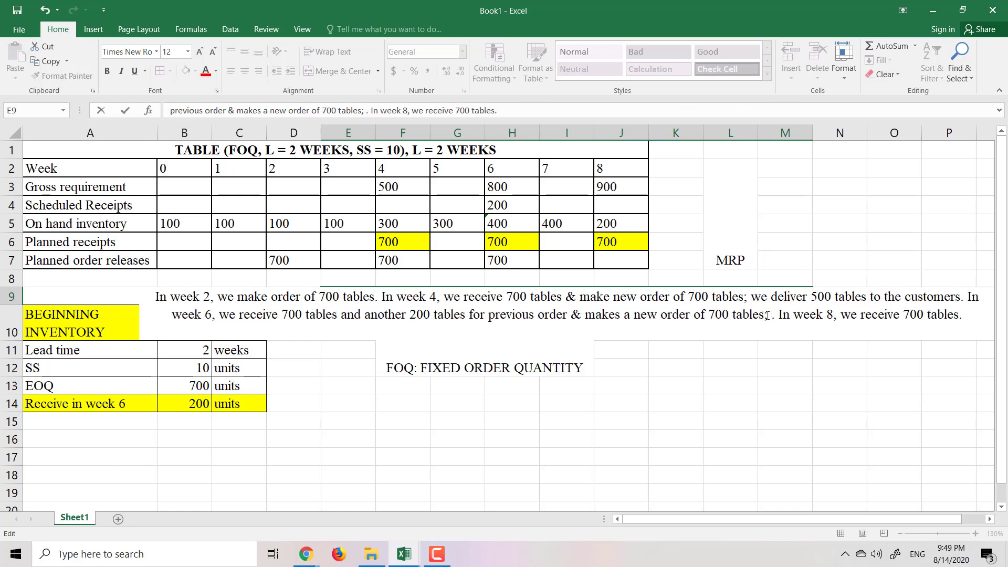
type("er de")
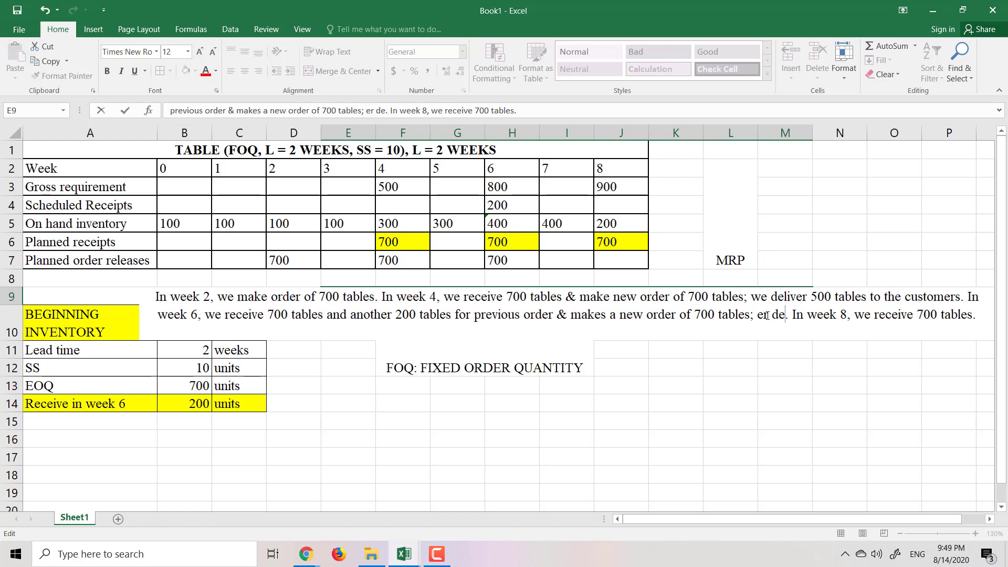
type("liver 8")
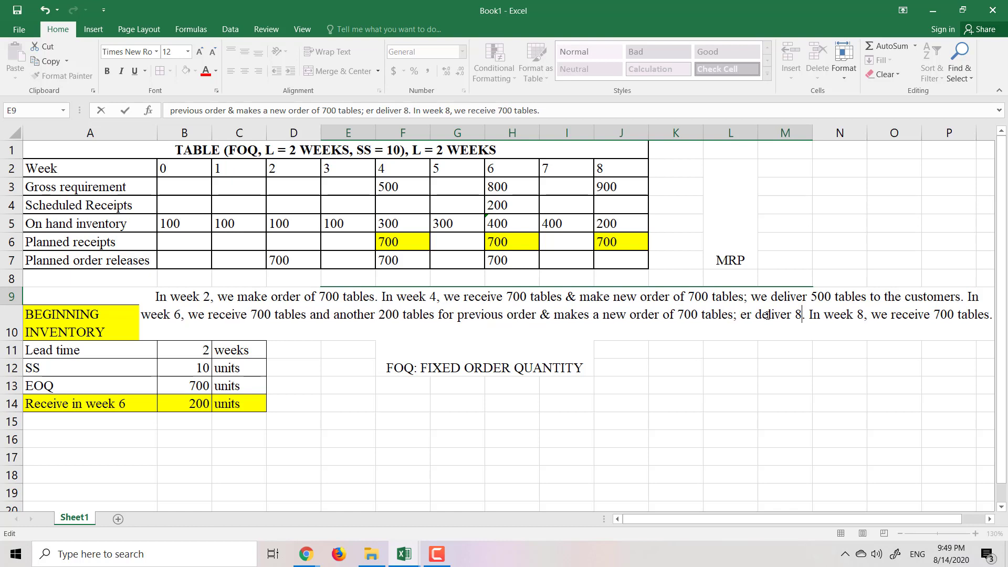
type("00 tables ")
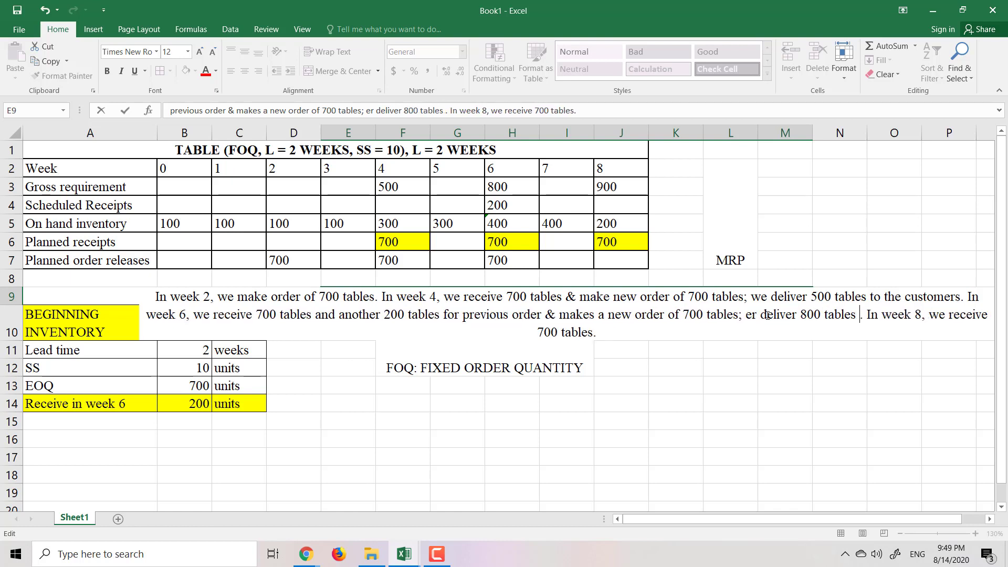
type("to the custo")
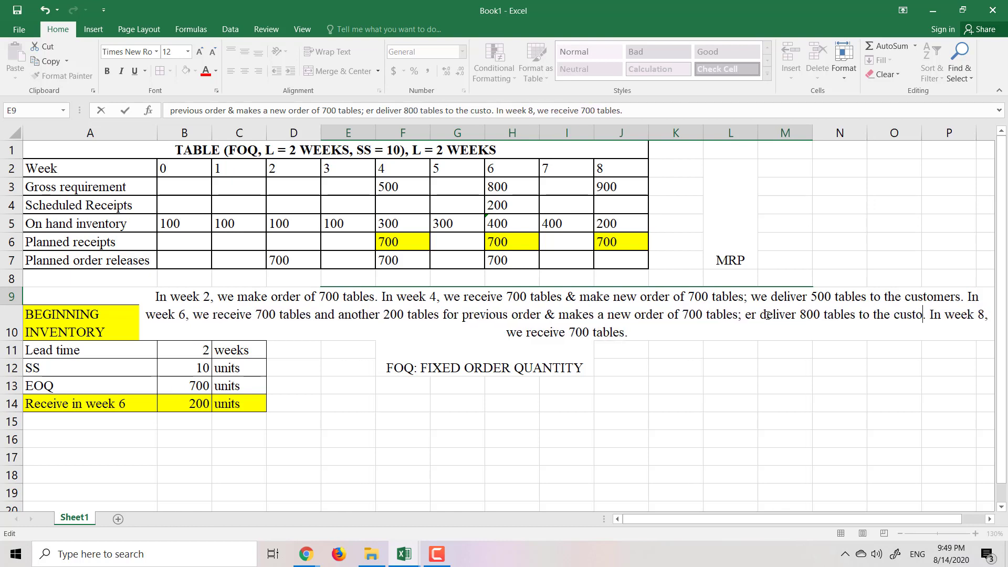
type("mers")
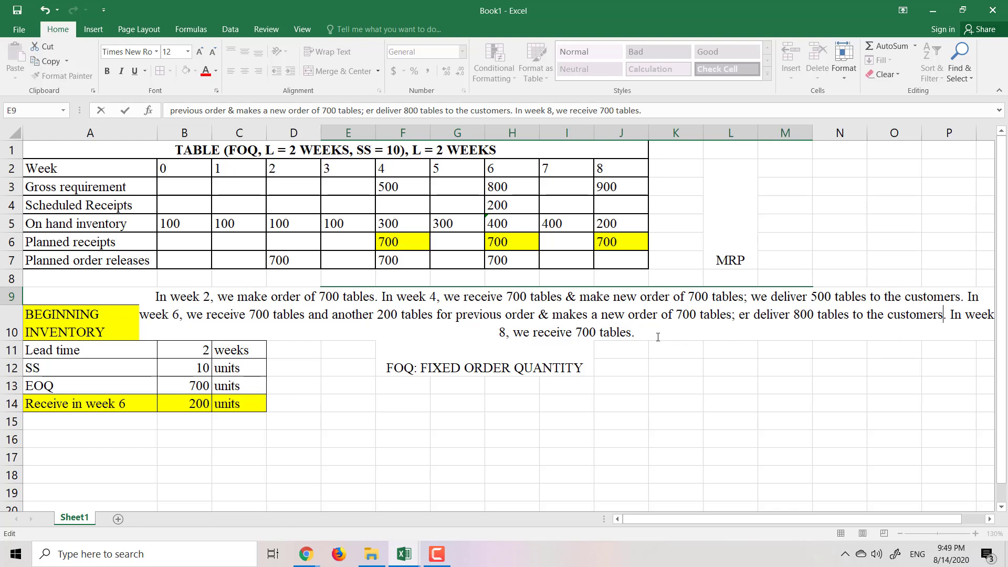
Step: Replace the final period of the week 8 sentence in the E9 note with ", we deliver 900 tables to the customers."
key("BackSpace")
type(", we")
type(" deliver ")
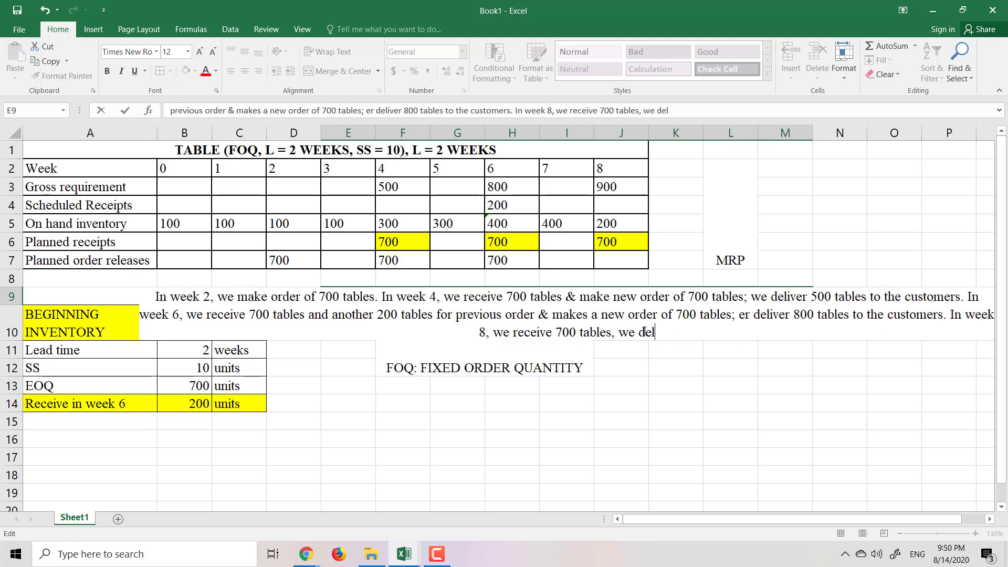
type("900 ")
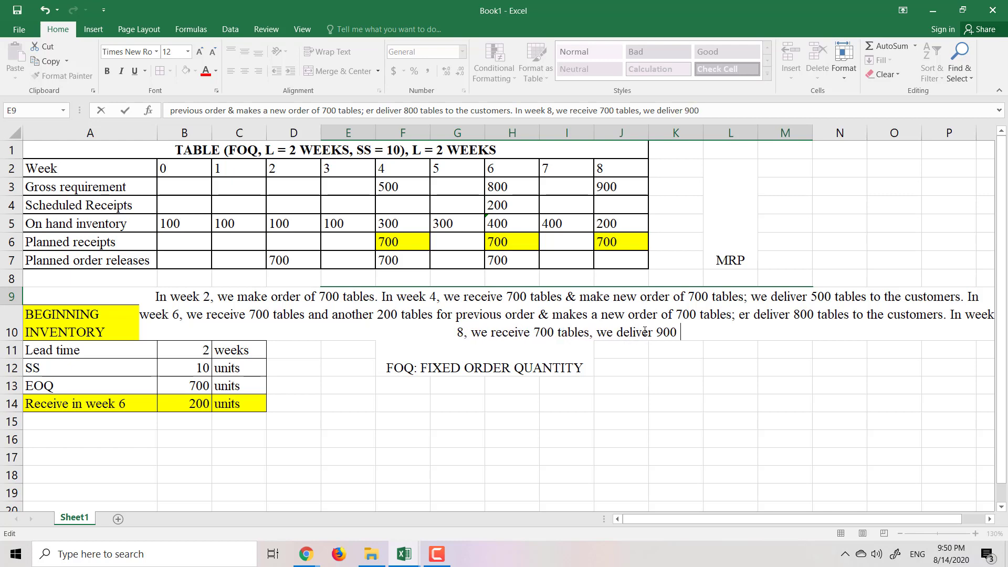
type("tables to th e")
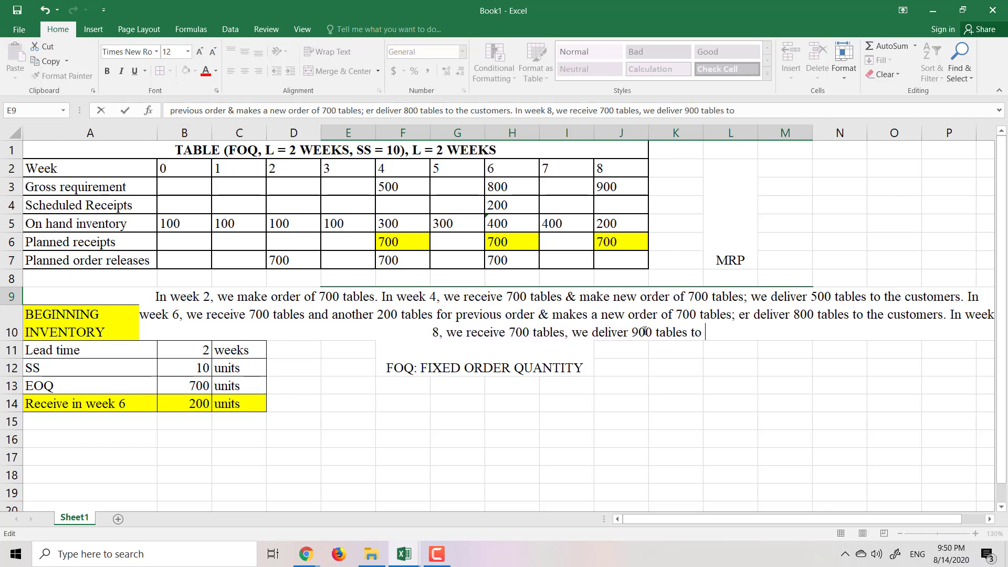
key("BackSpace")
key("BackSpace")
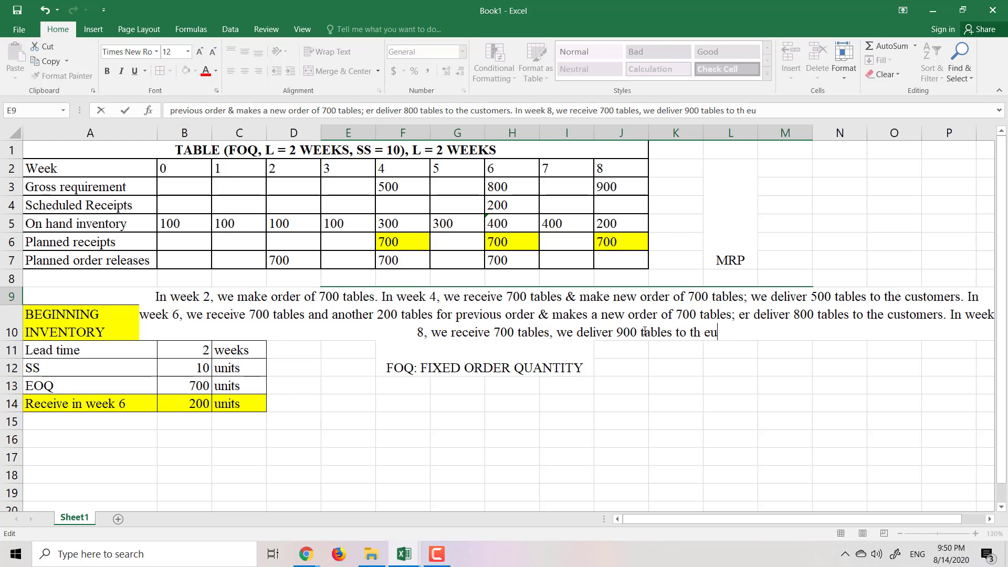
type("e customers.")
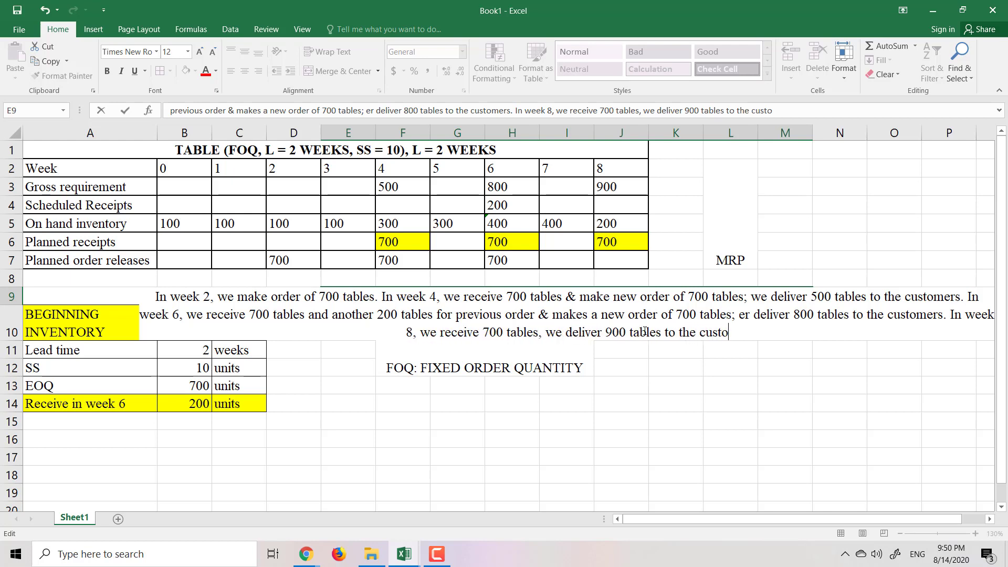